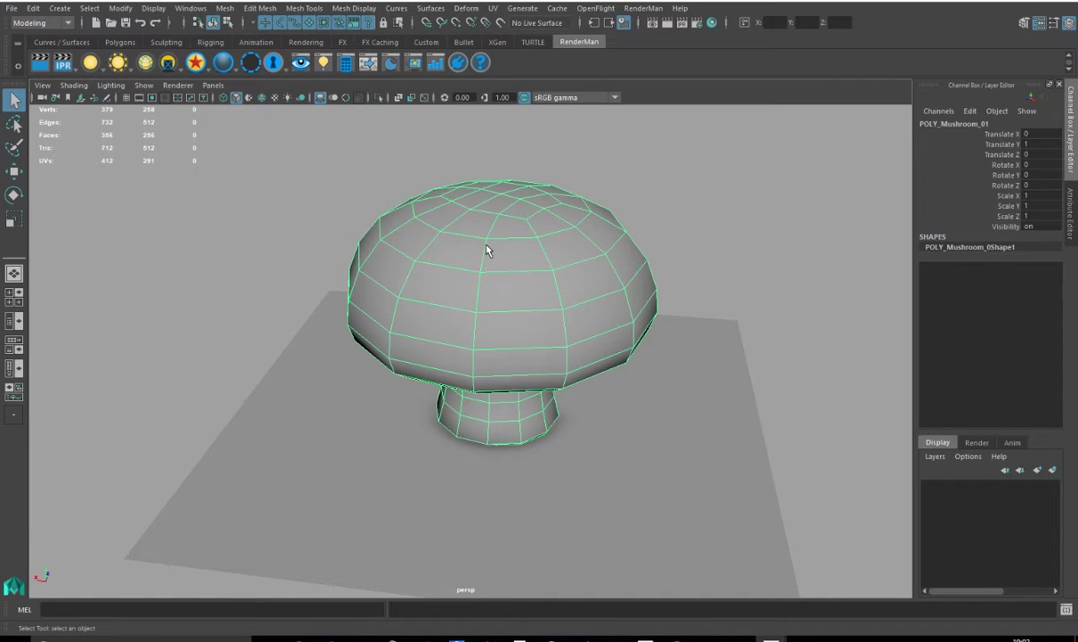
Create a display layer from the ground plane beneath the mushroom
click(525, 536)
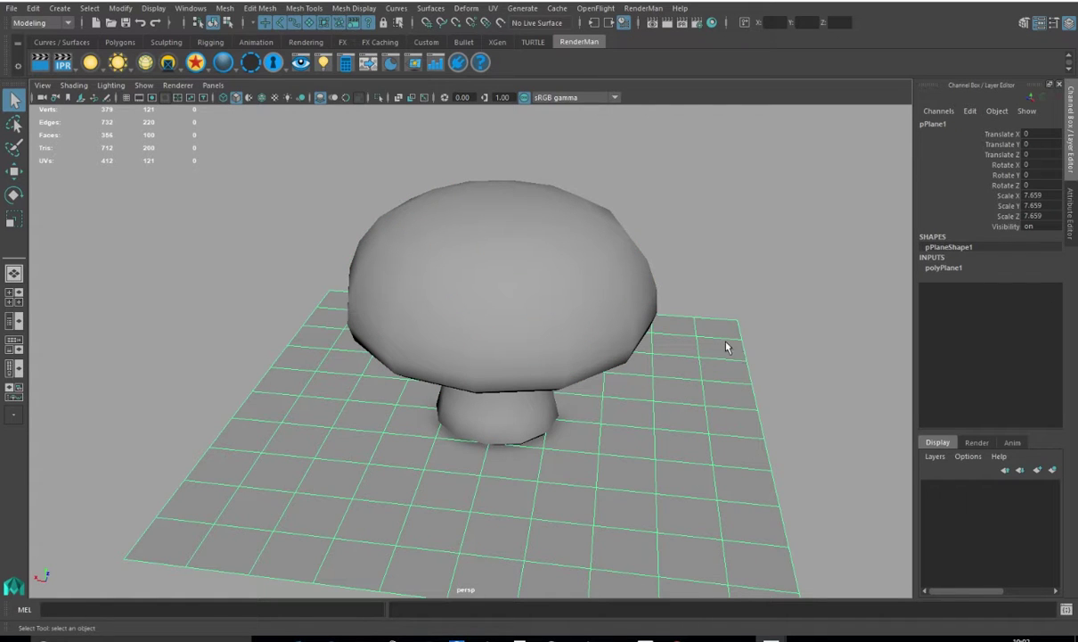
click(935, 457)
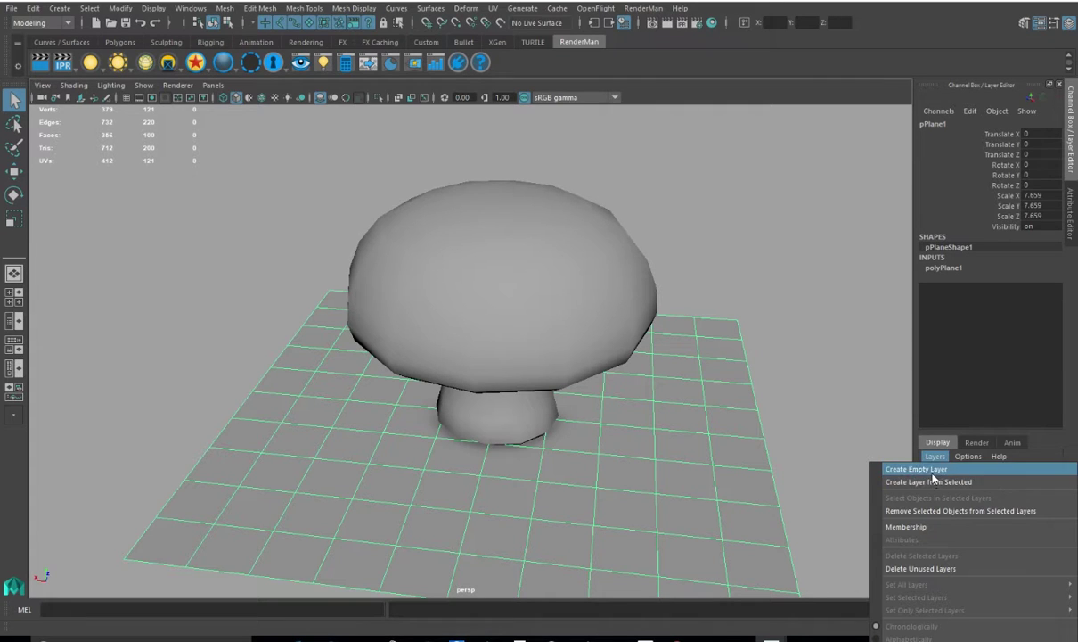
click(931, 481)
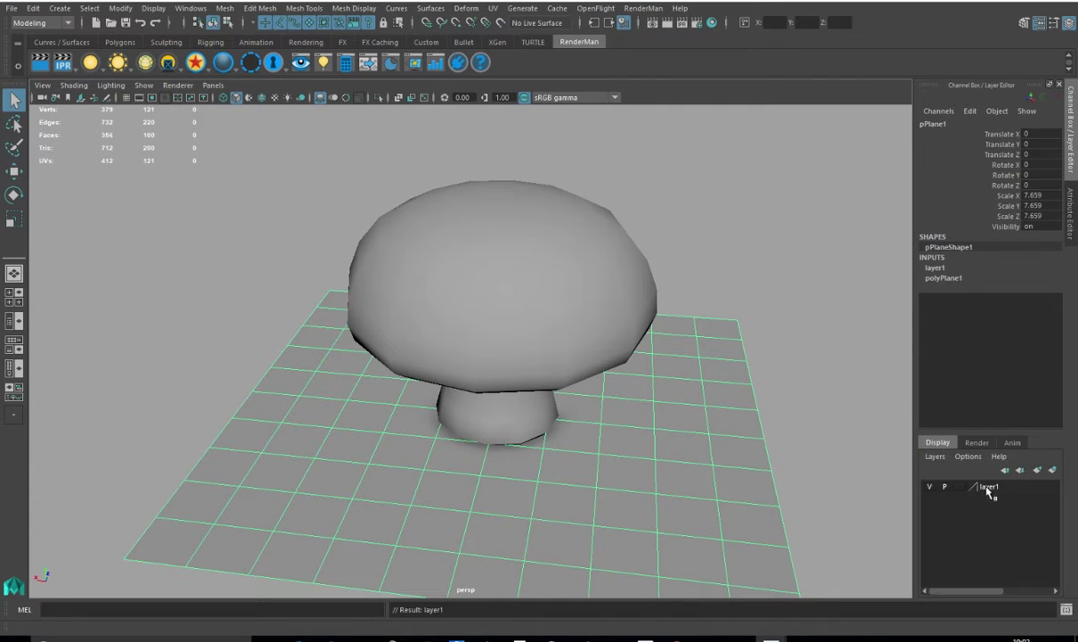
Rename the new display layer to Plane and give it a dark red colour
double_click(989, 487)
drag(745, 279, 707, 275)
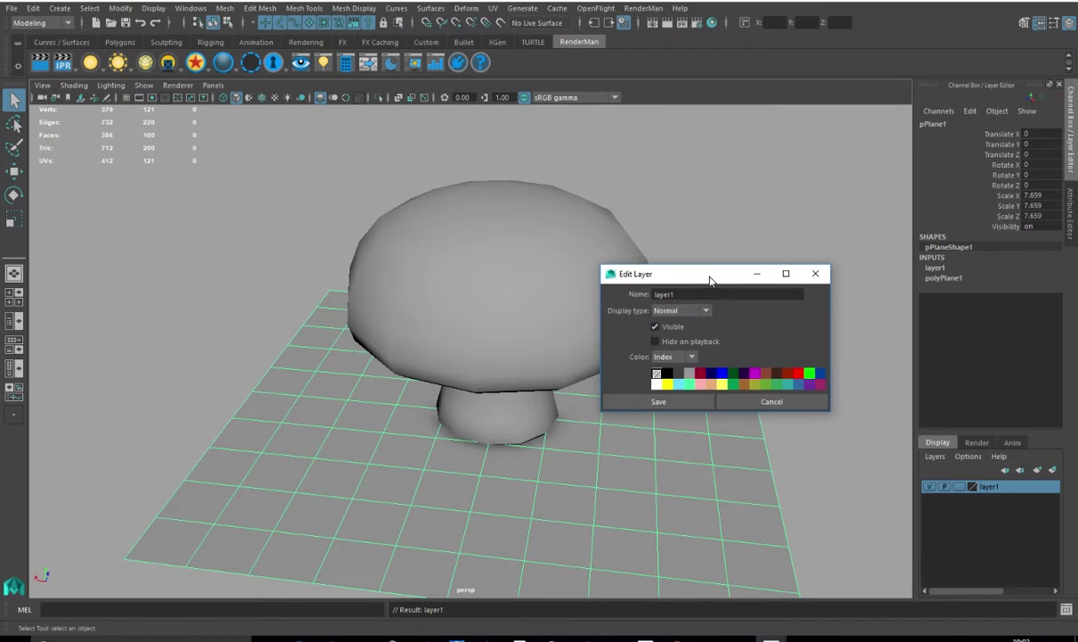
click(701, 375)
double_click(664, 294)
text(Pl)
click(686, 402)
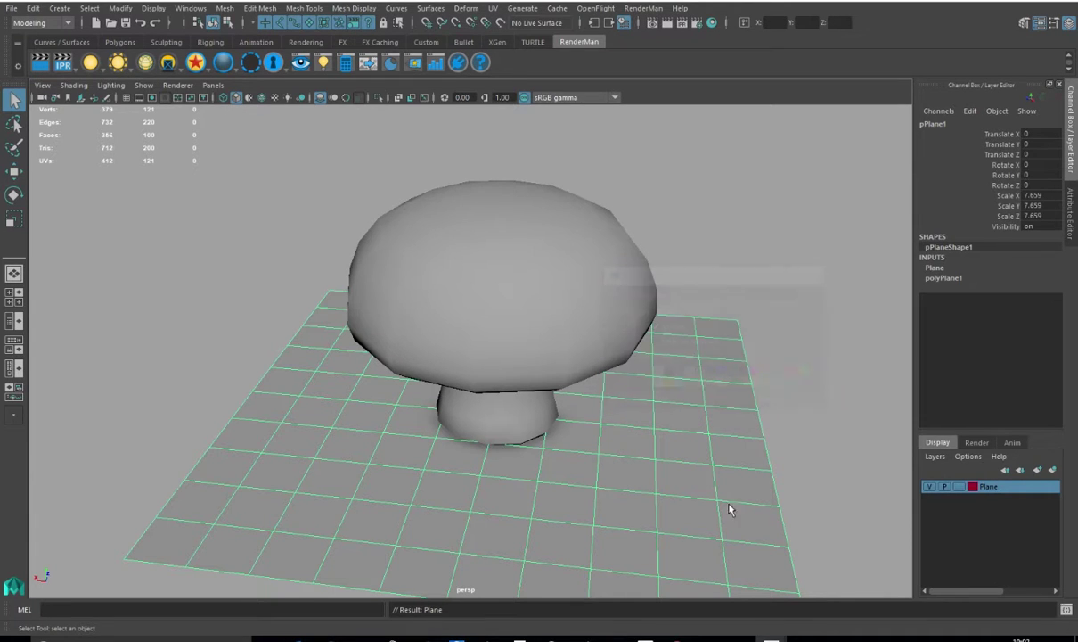
Toggle the Plane layer's visibility to check it, then leave the ground plane hidden
click(930, 487)
click(931, 486)
click(930, 487)
click(930, 487)
click(787, 344)
alt+drag(787, 344, 718, 403)
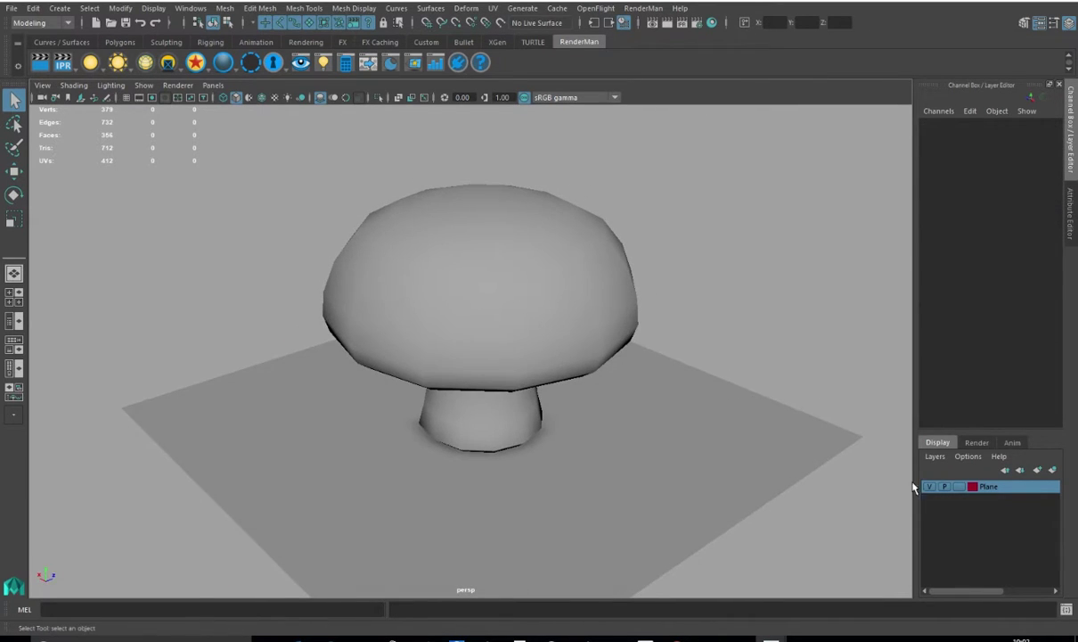
click(929, 487)
alt+drag(540, 321, 558, 272)
Switch to the four-view layout and open the grid options
click(18, 302)
scroll(272, 260, up, 3)
scroll(271, 261, down, 3)
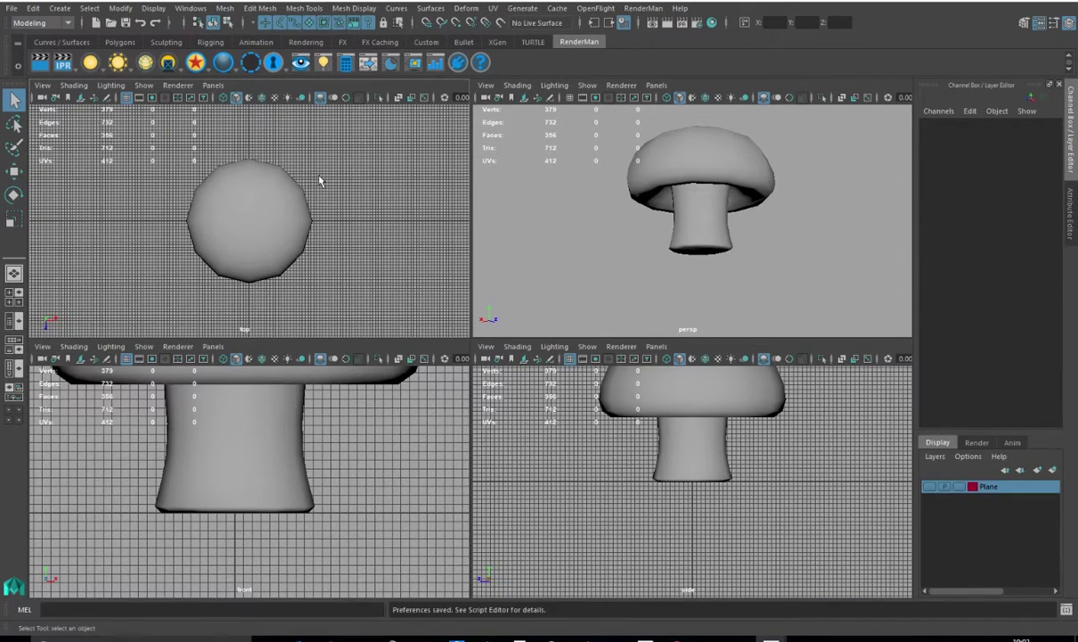
click(153, 8)
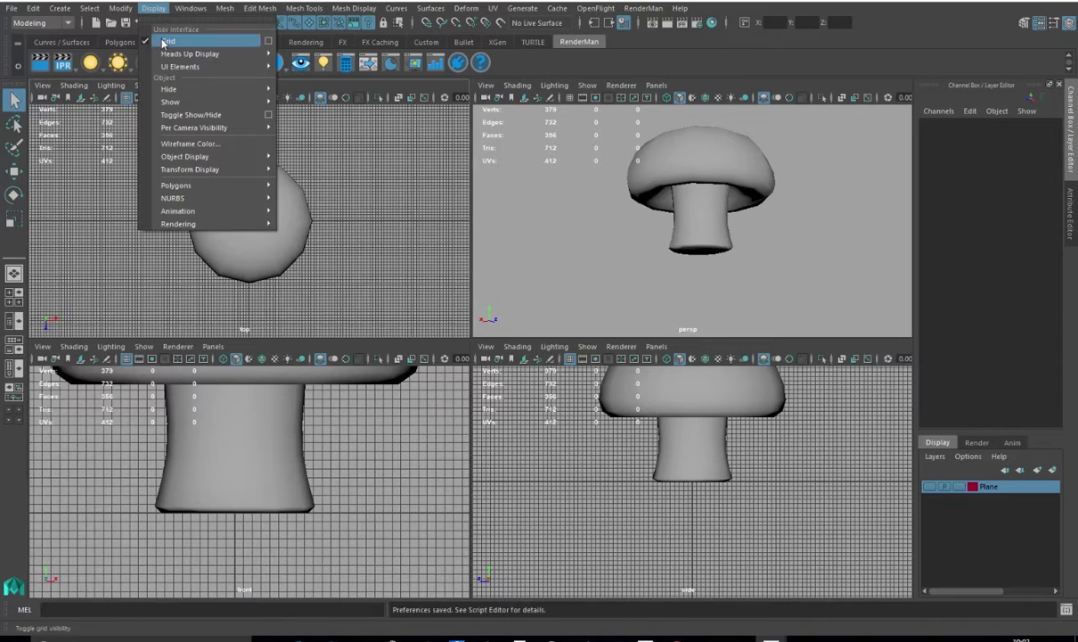
click(270, 41)
drag(706, 209, 342, 102)
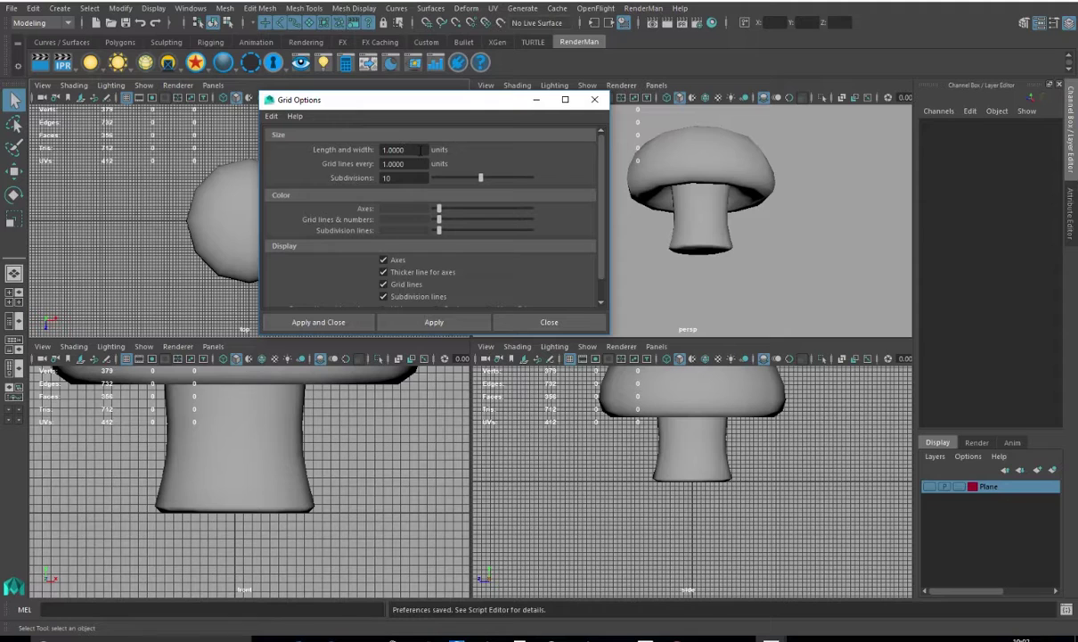
Try a grid line spacing of 10 units
click(410, 164)
key(shift+Tab)
key(Tab)
text(10)
click(434, 321)
Set grid lines to every 2 units with 5 subdivisions, apply the change and close the grid options
drag(411, 163, 343, 167)
text(2)
key(Tab)
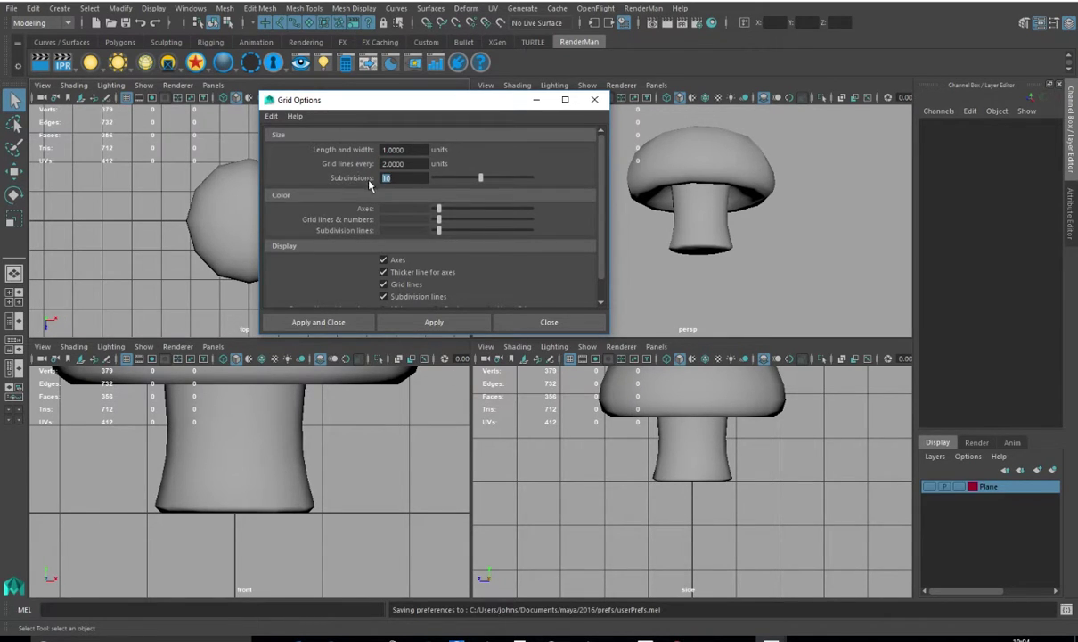
text(5)
key(Tab)
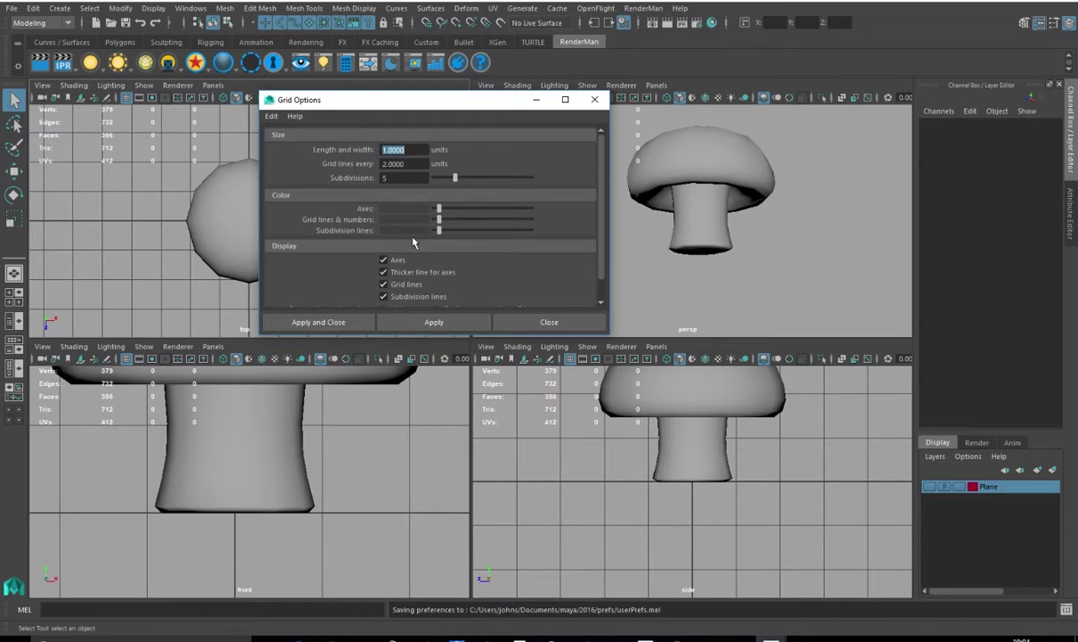
click(434, 323)
click(548, 322)
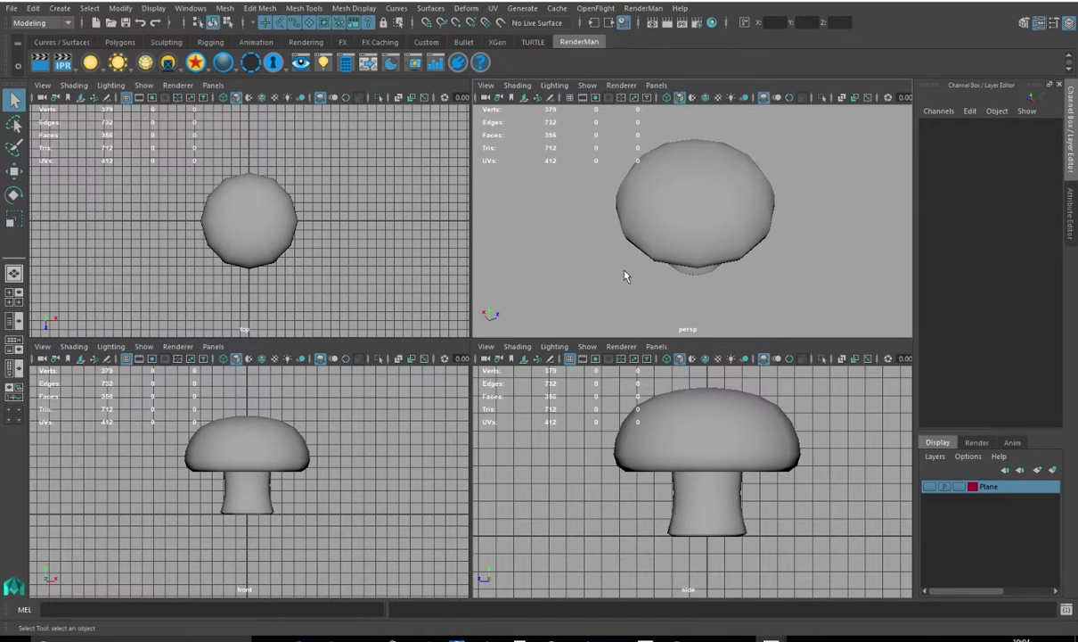
Switch to the Outliner and perspective layout, replacing the Outliner with a widened UV Editor
click(10, 322)
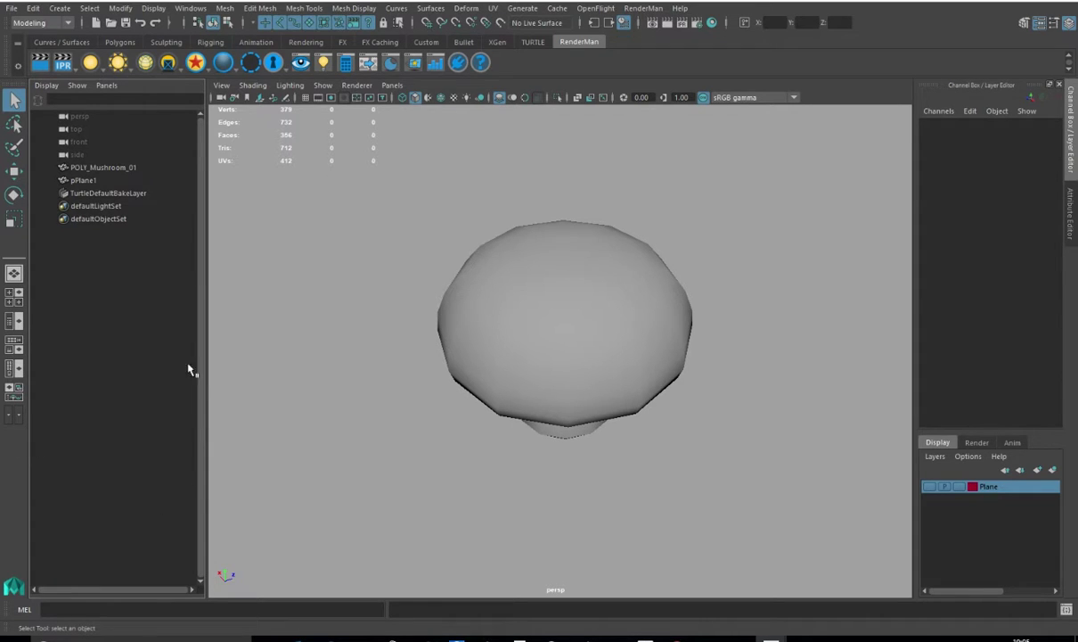
click(13, 422)
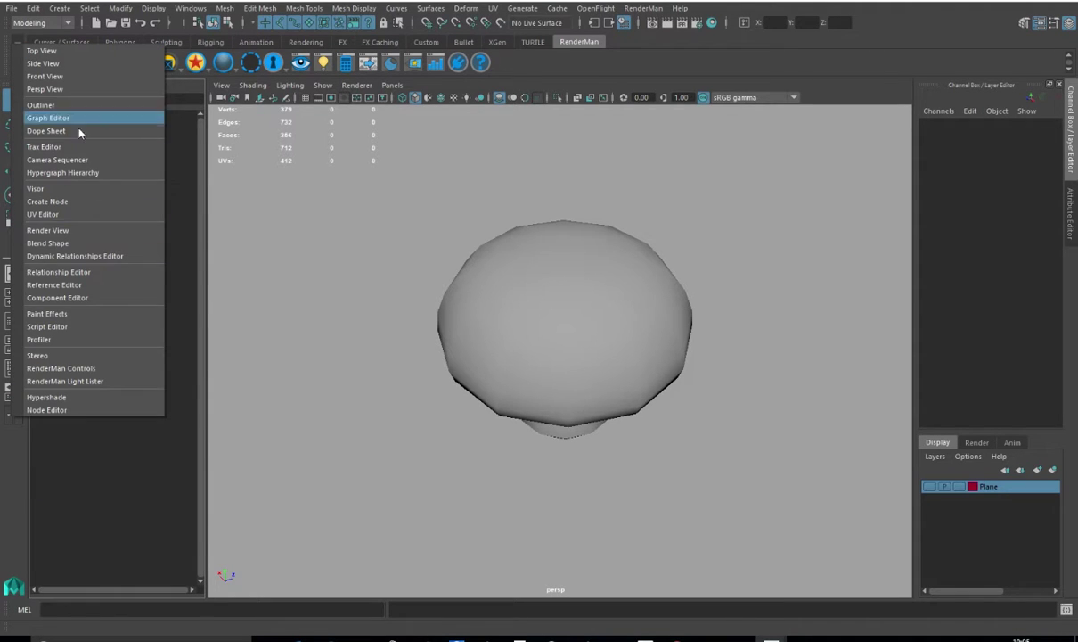
click(272, 334)
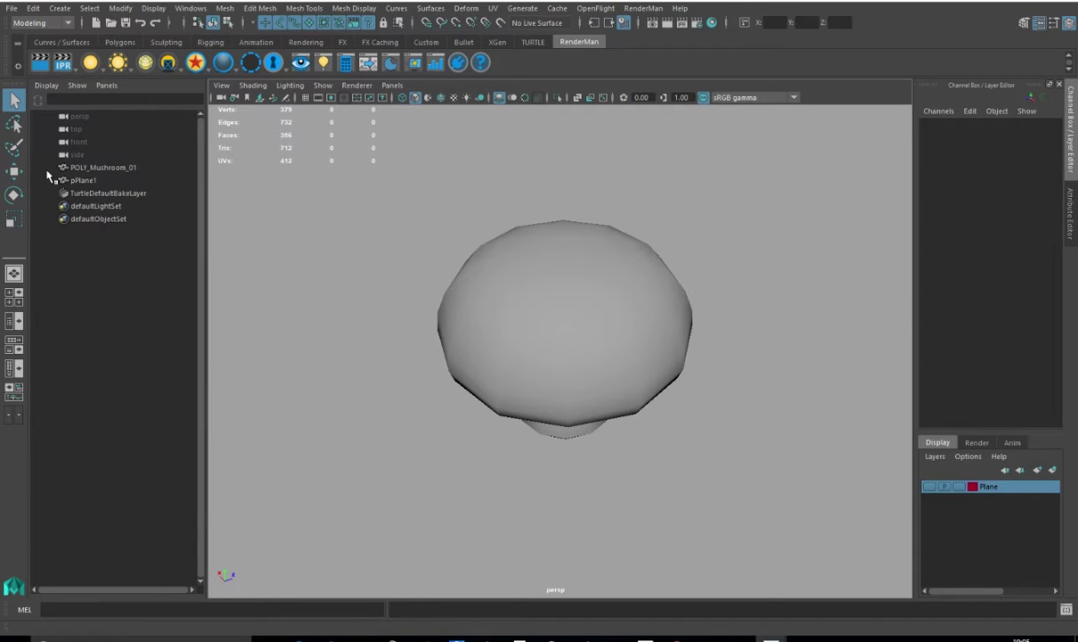
click(106, 85)
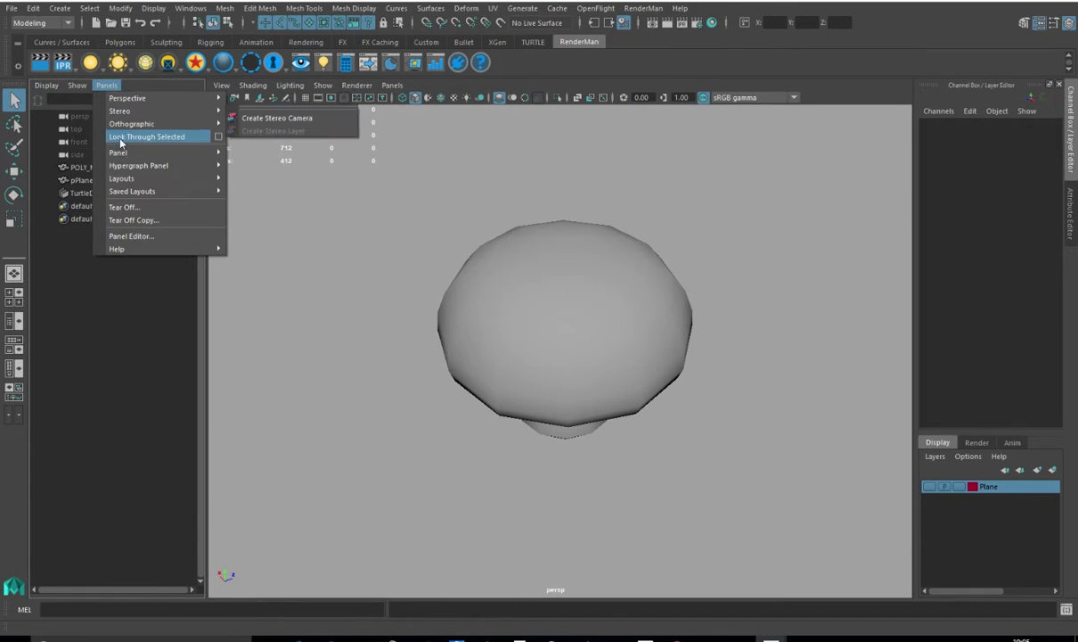
mouse_move(120, 152)
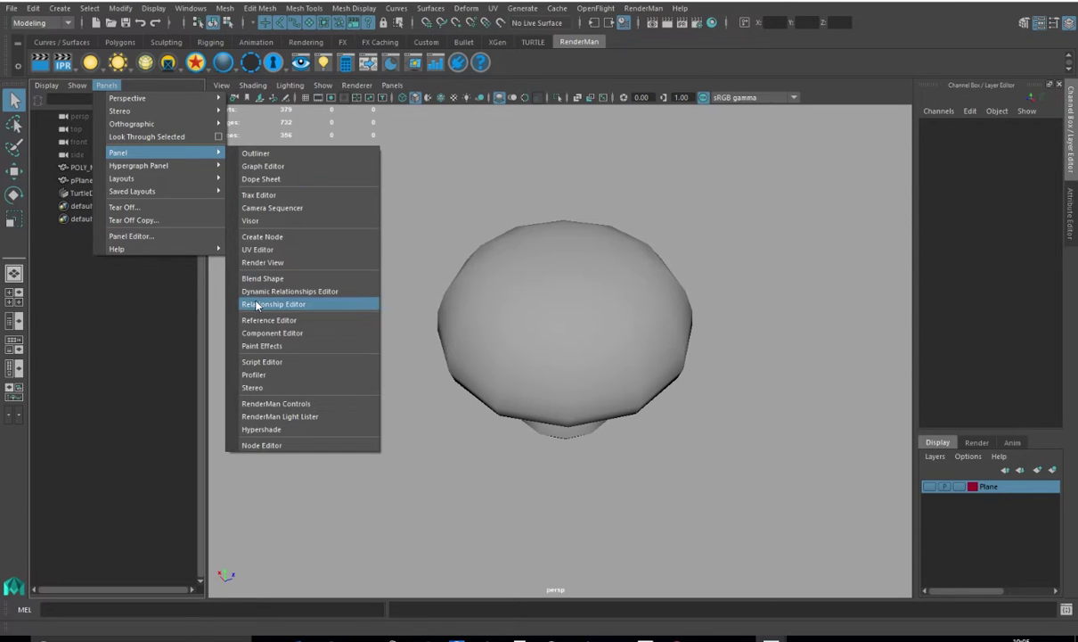
click(258, 250)
drag(205, 253, 408, 240)
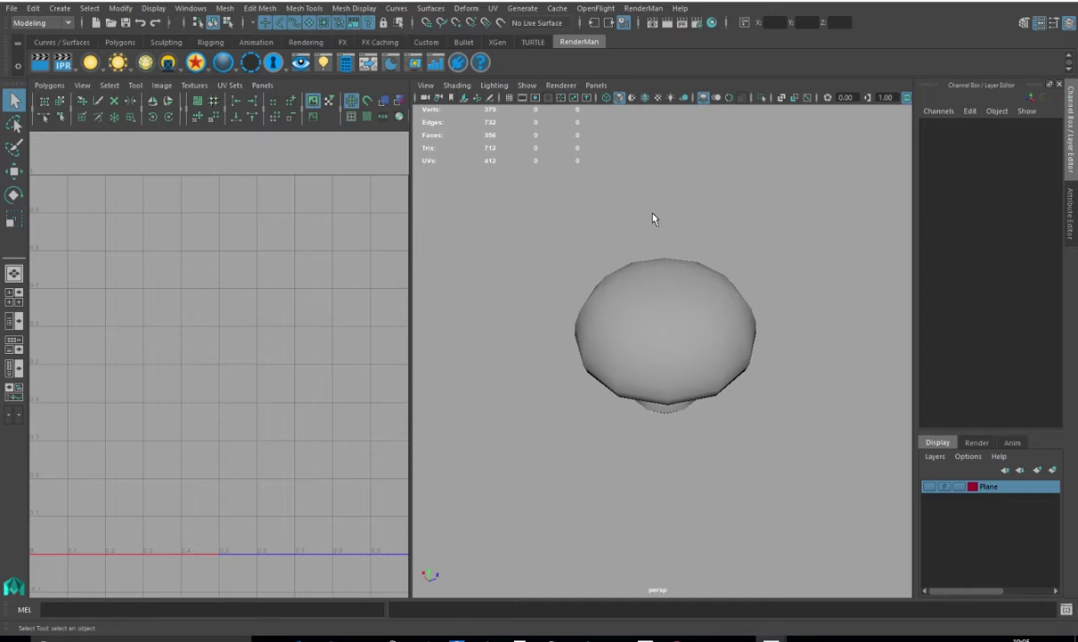
Select the mushroom to display its UVs and turn on textured display in the perspective view
click(749, 336)
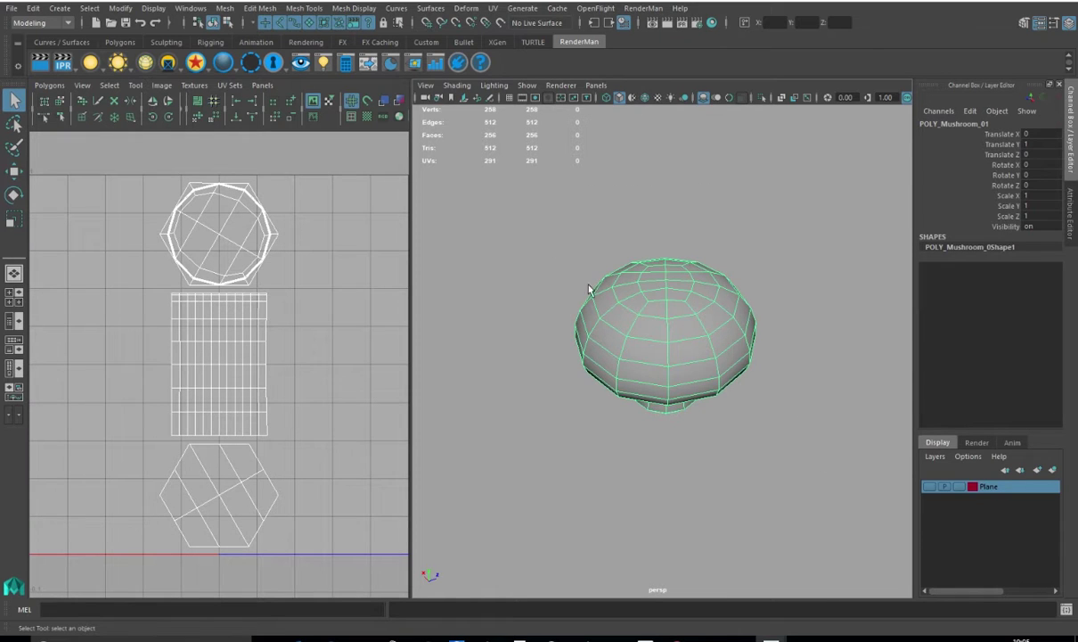
click(658, 98)
scroll(580, 373, up, 4)
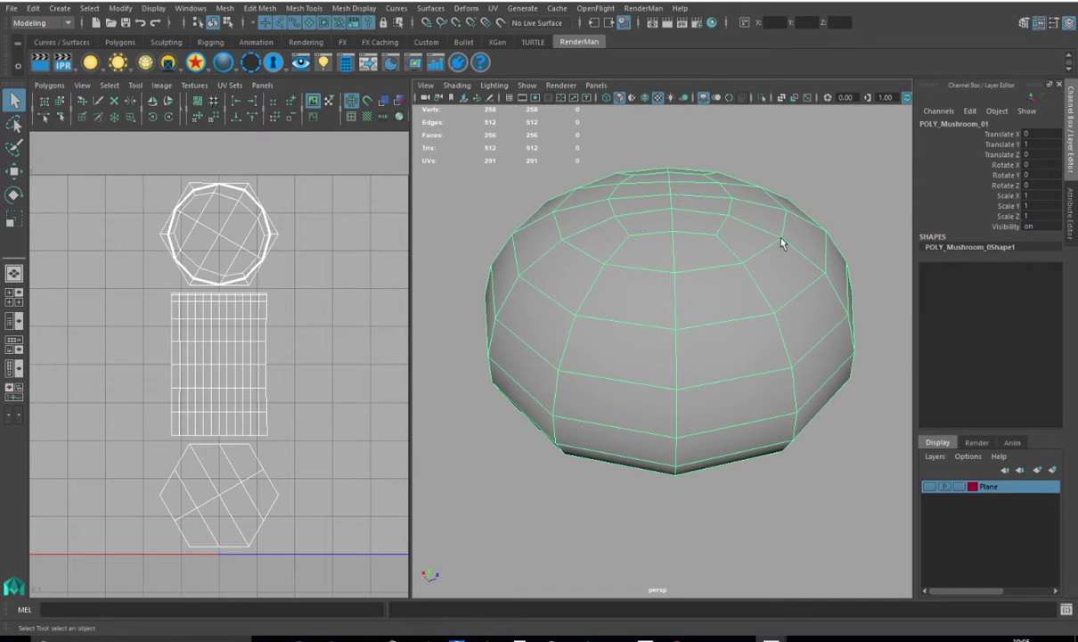
alt+drag(700, 380, 693, 337)
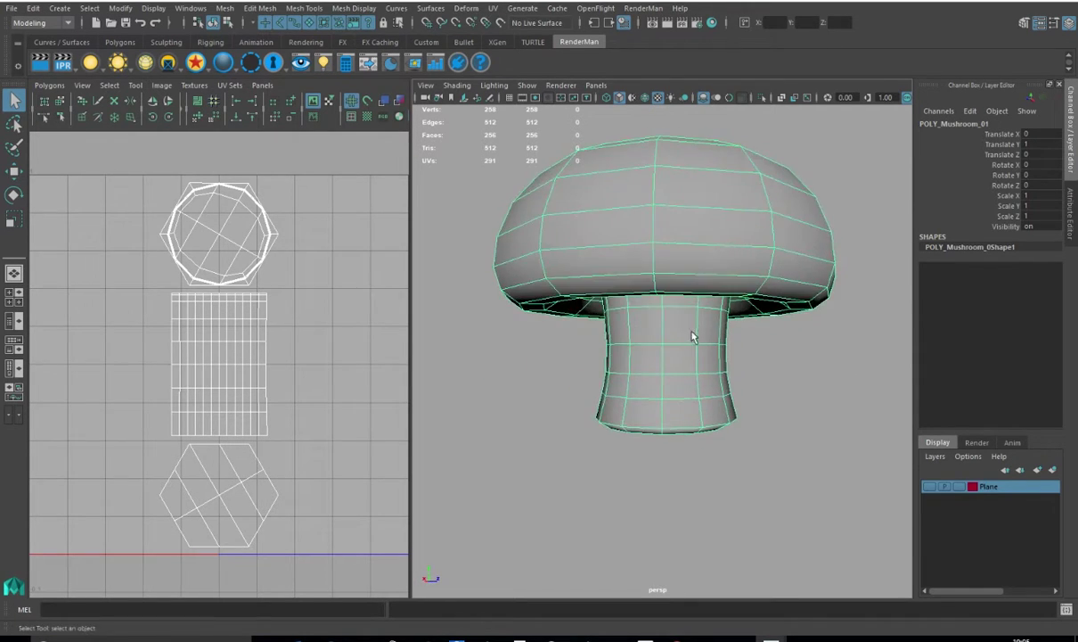
scroll(647, 308, up, 3)
scroll(648, 334, down, 5)
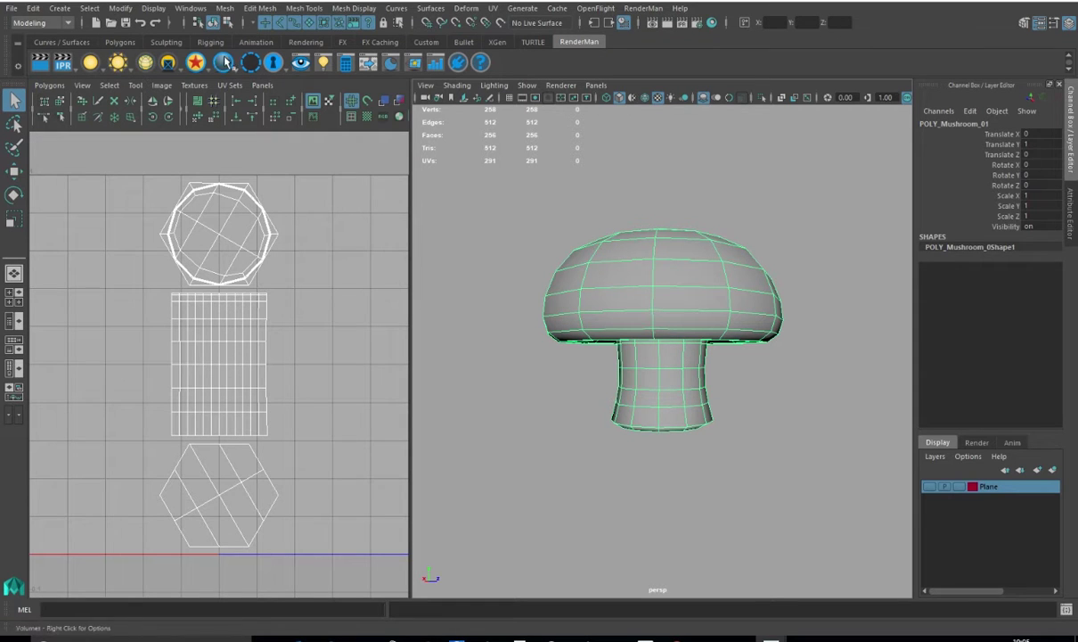
Bring up the Polygons shelf and save the current panel layout as UV_edit
click(114, 45)
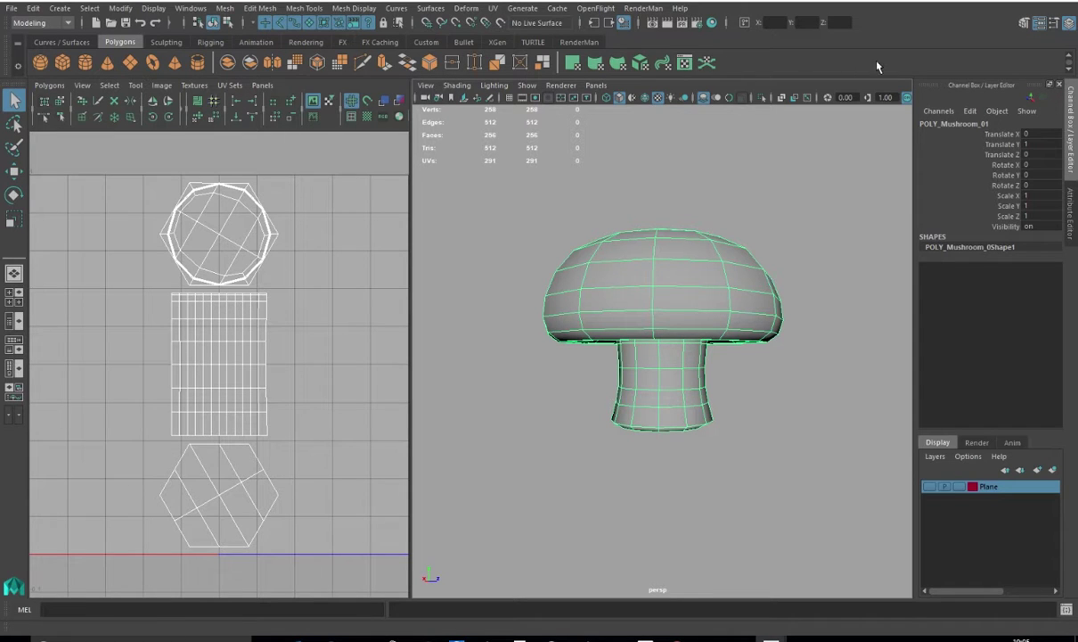
click(154, 11)
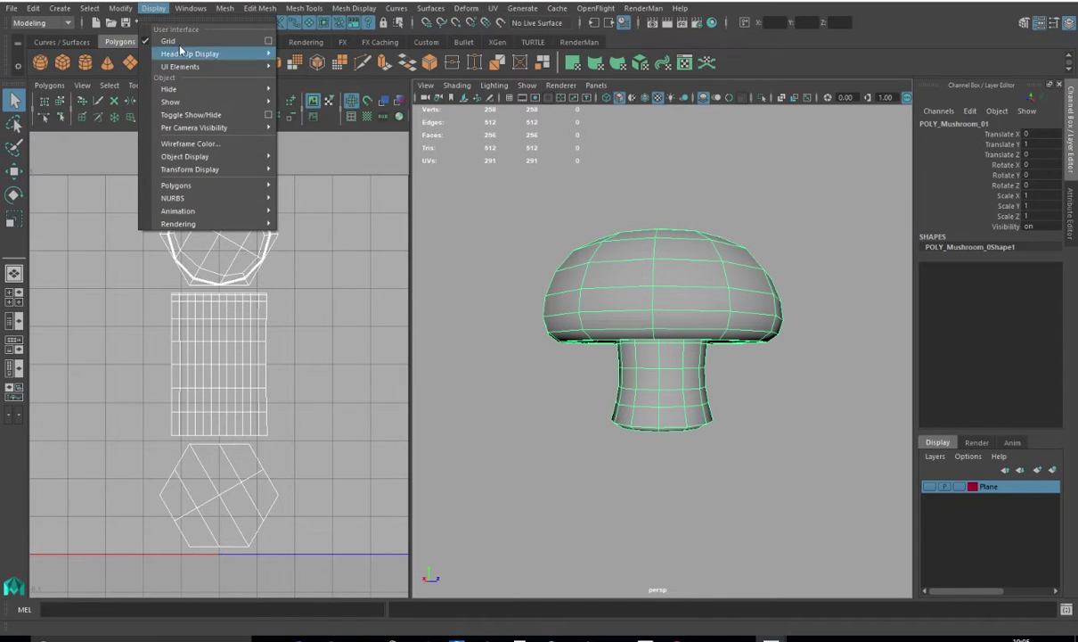
mouse_move(193, 8)
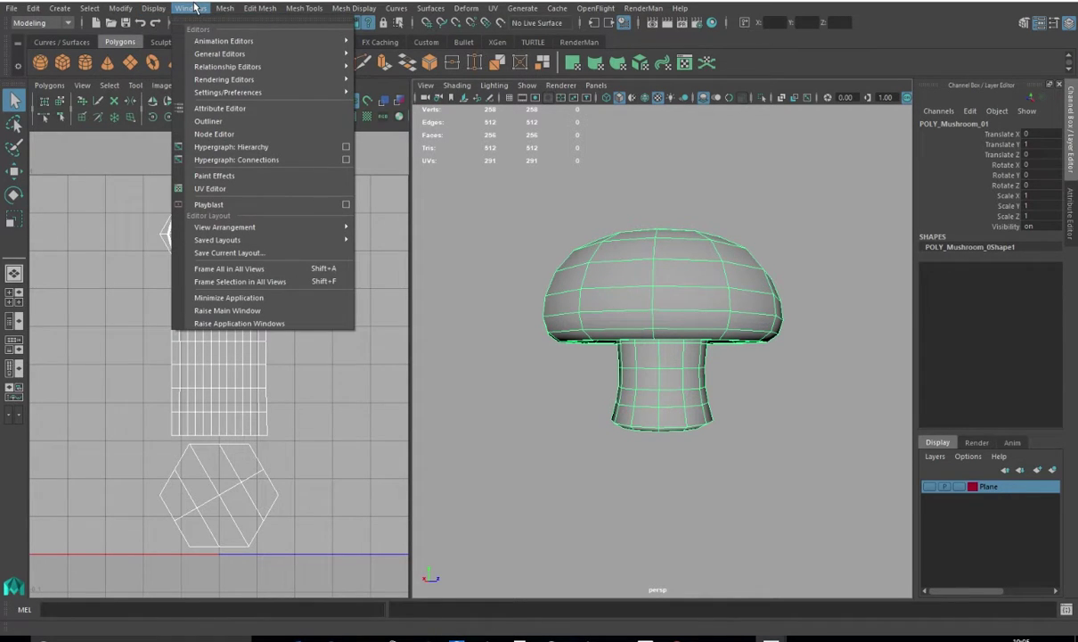
mouse_move(192, 242)
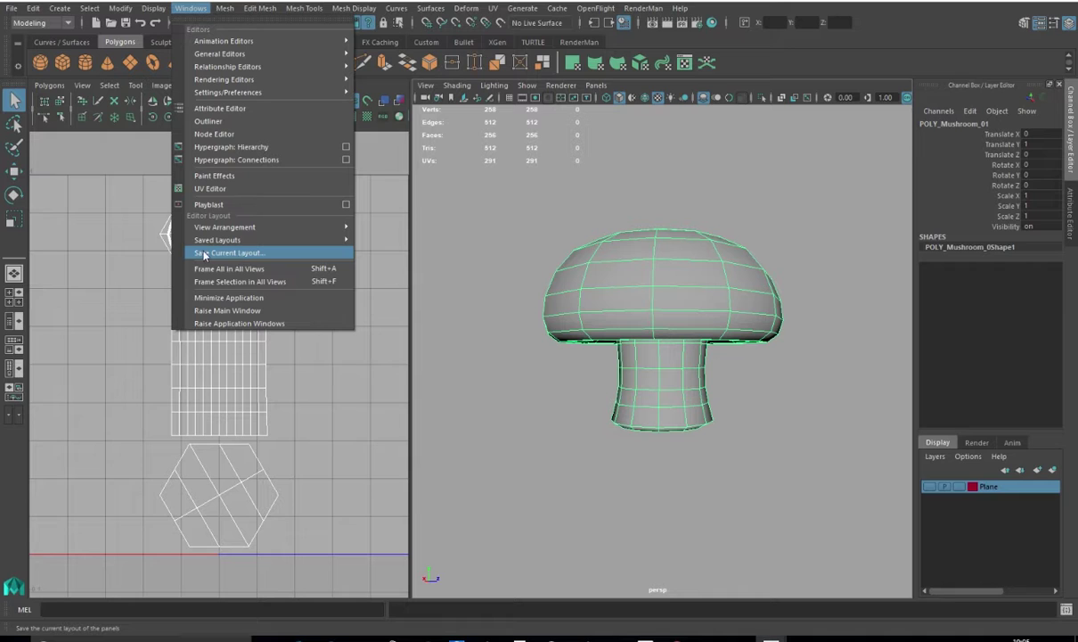
click(228, 253)
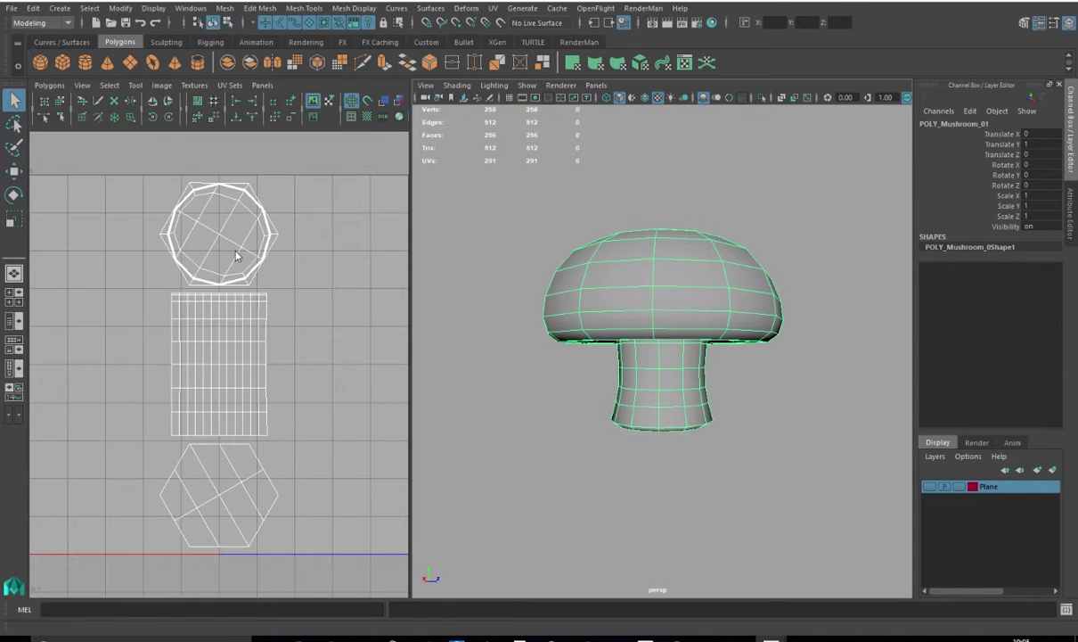
text(UV_)
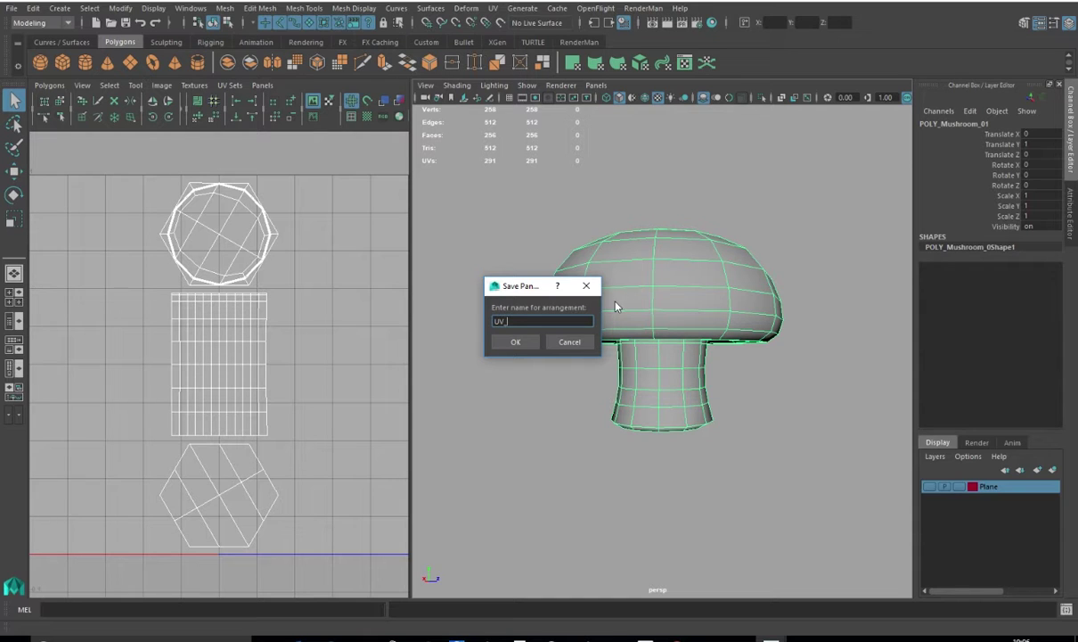
text(edit)
key(Return)
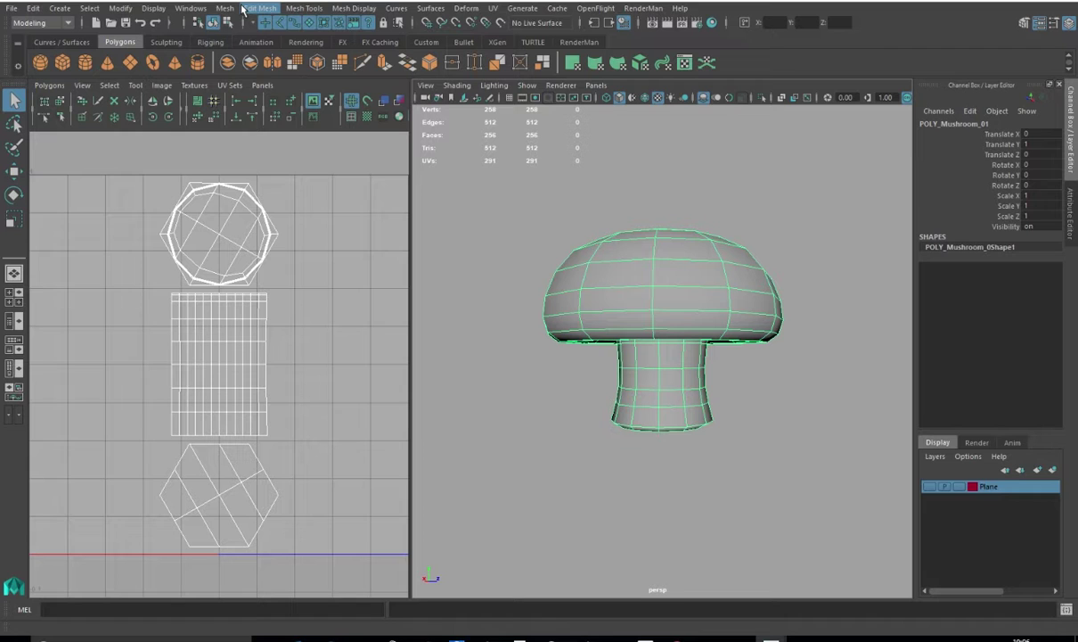
Add the saved UV_edit layout to the Polygons shelf as a shortcut
click(190, 9)
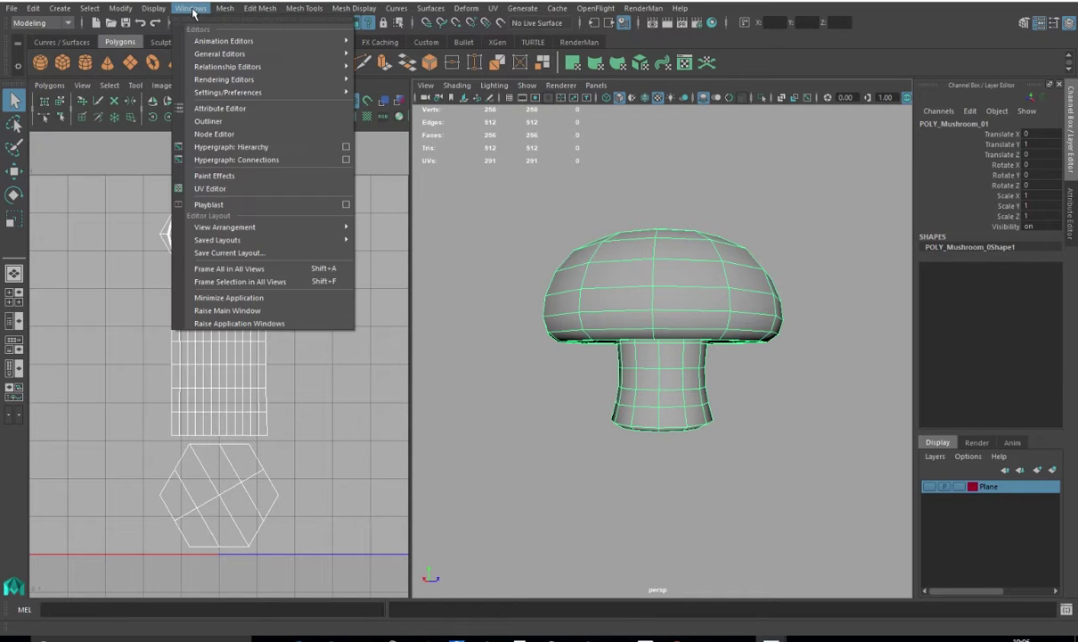
mouse_move(238, 244)
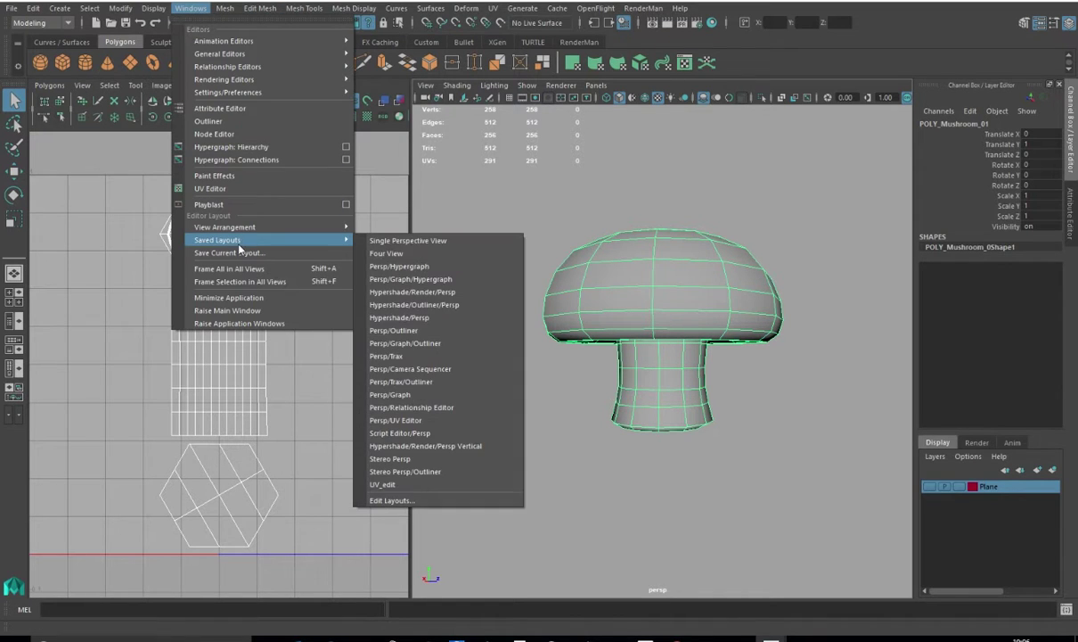
click(383, 485)
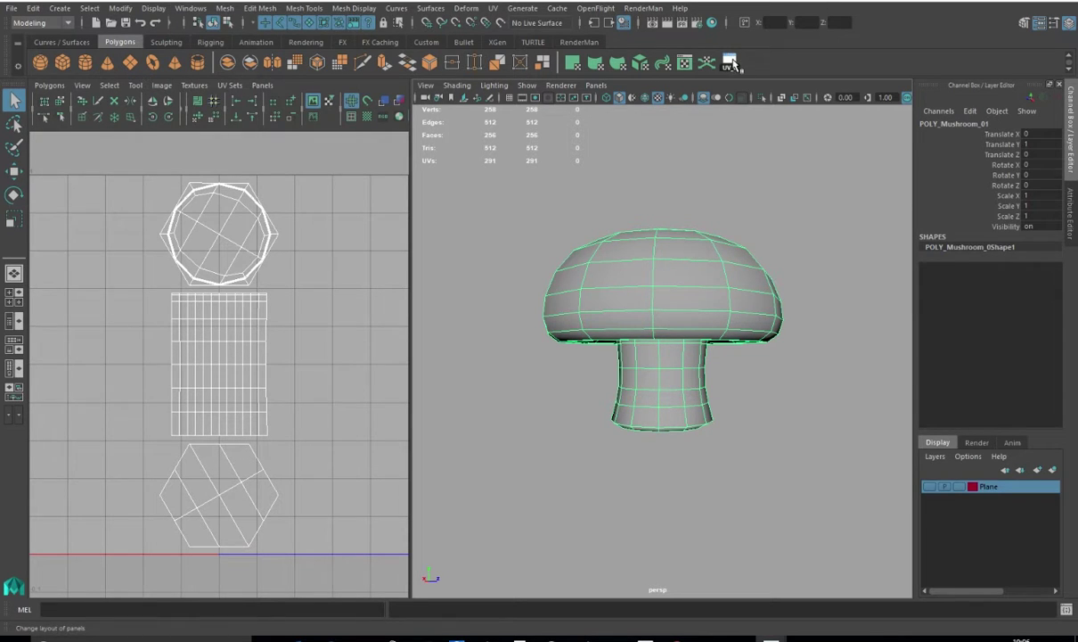
Test the UV_edit shelf shortcut by changing to the four-view layout and restoring the UV layout with it
click(13, 291)
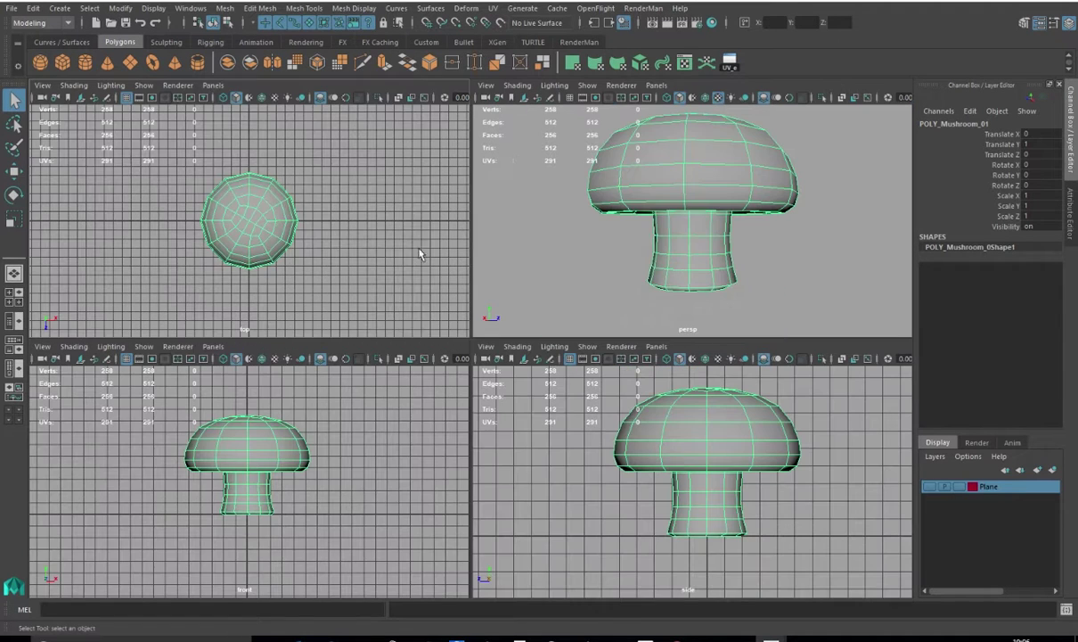
click(729, 63)
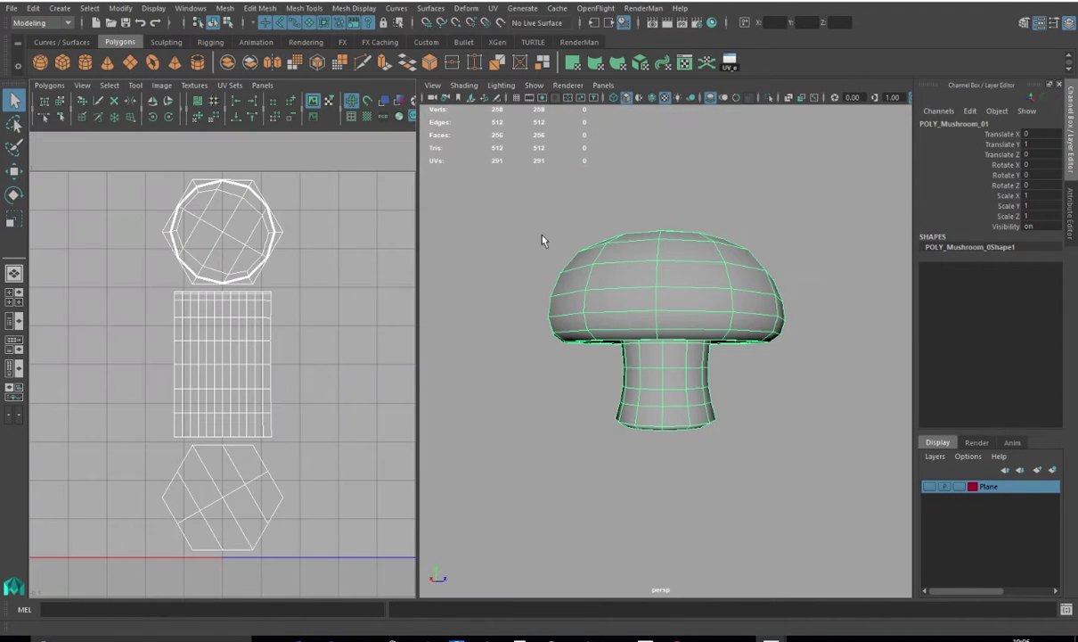
alt+drag(552, 271, 515, 279)
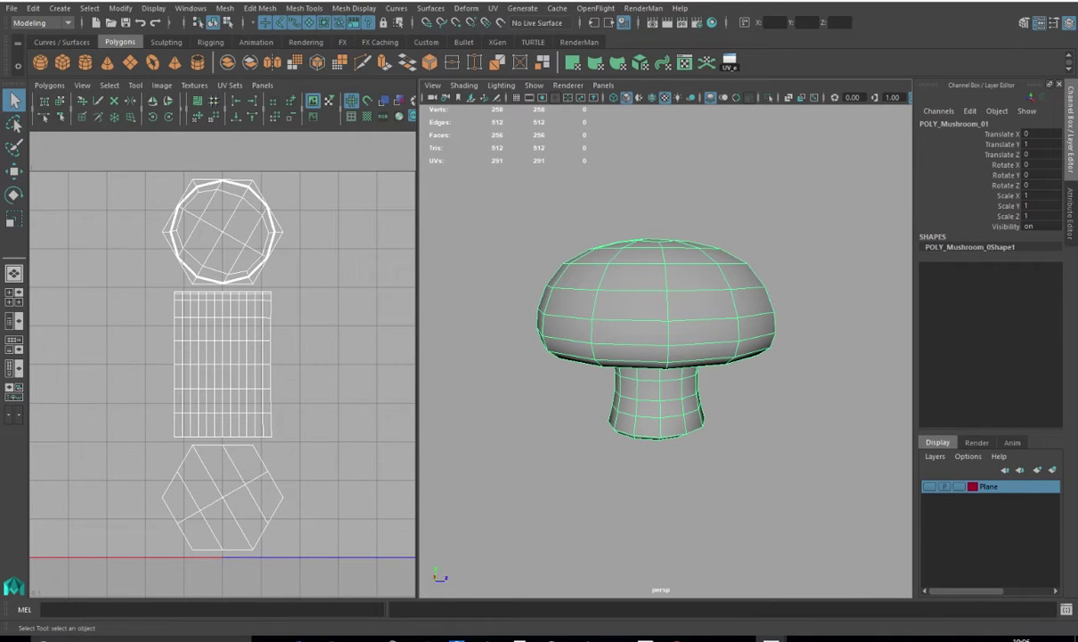
click(12, 401)
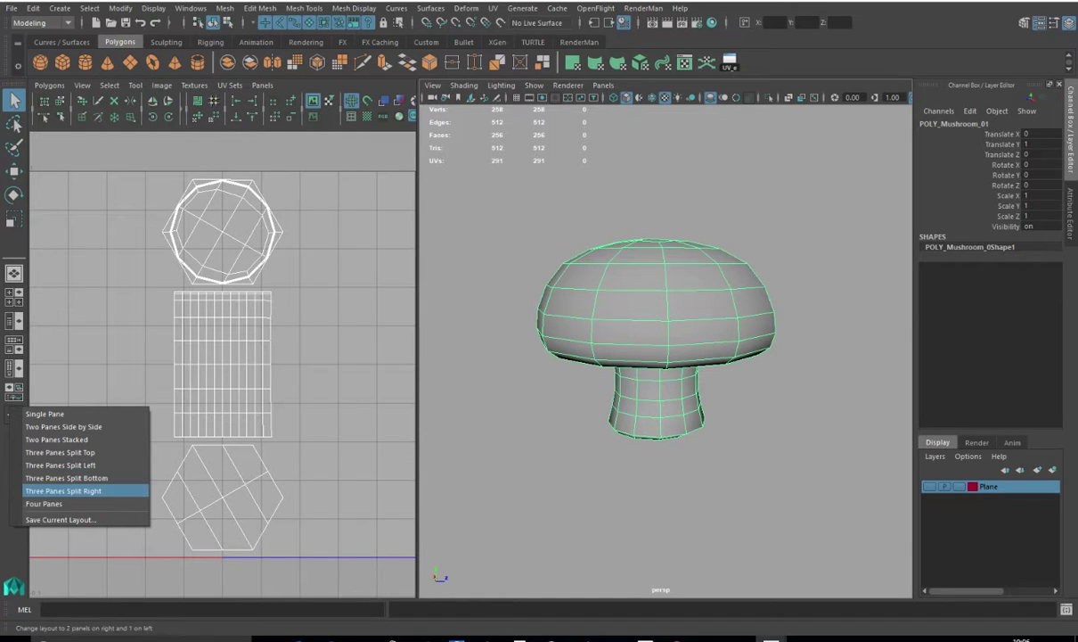
click(9, 503)
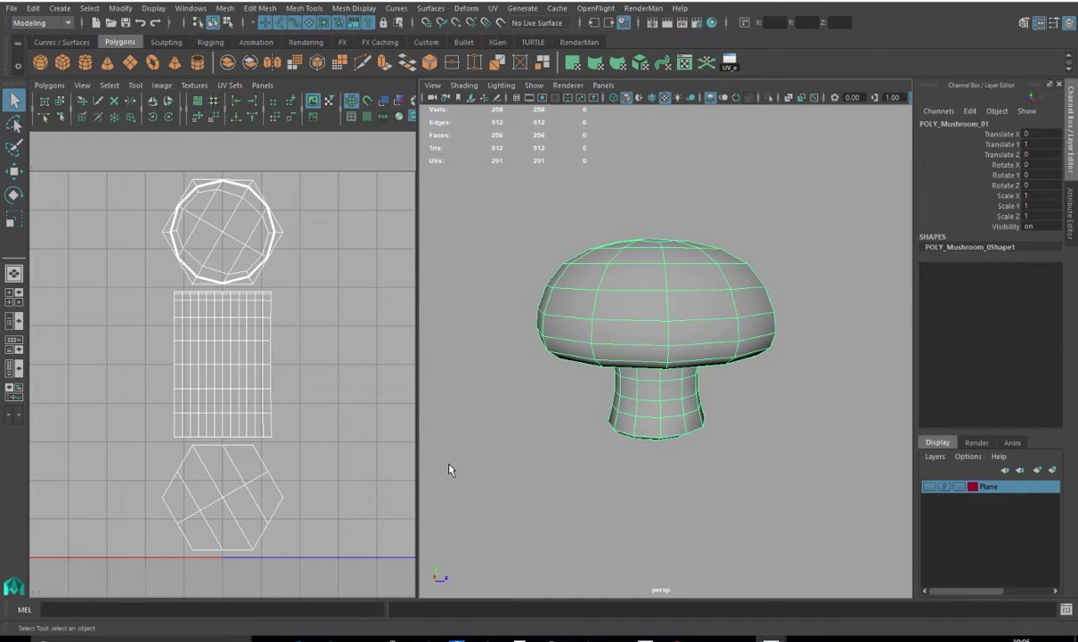
Examine the mushroom's cap, underside and stem against its existing UVs, highlighting individual faces to compare them with the layout
drag(504, 225, 821, 472)
alt+drag(486, 455, 611, 450)
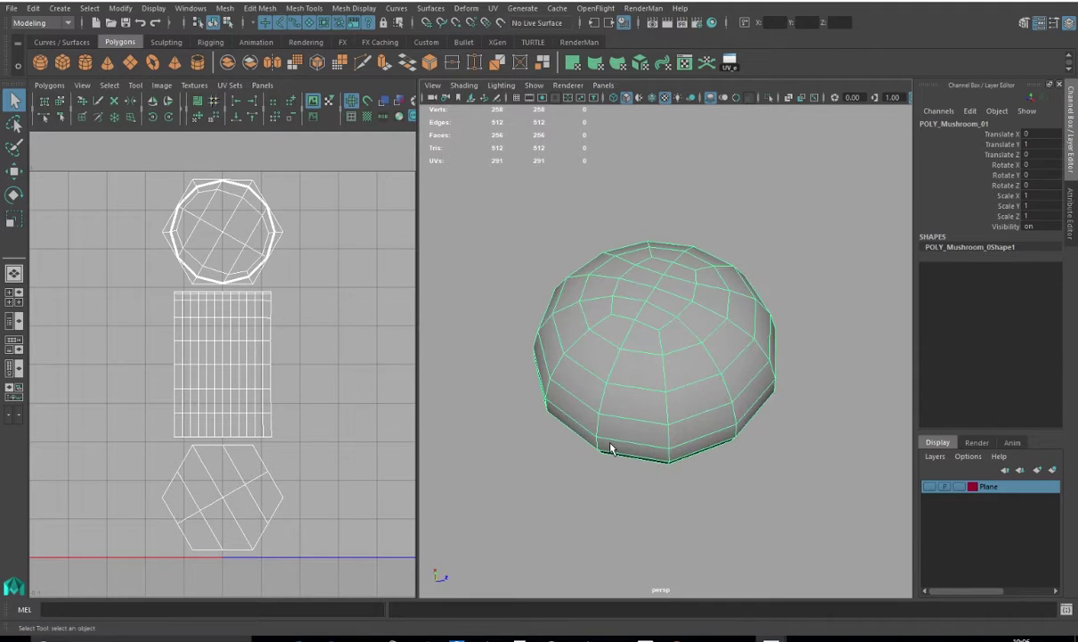
alt+drag(634, 390, 628, 326)
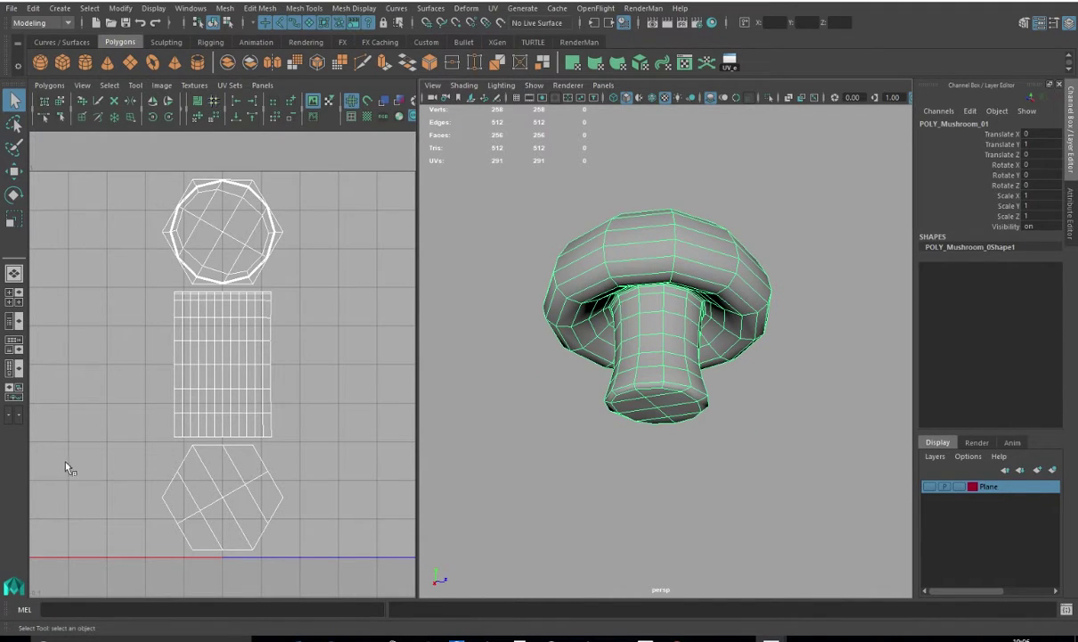
right_click(675, 326)
click(674, 315)
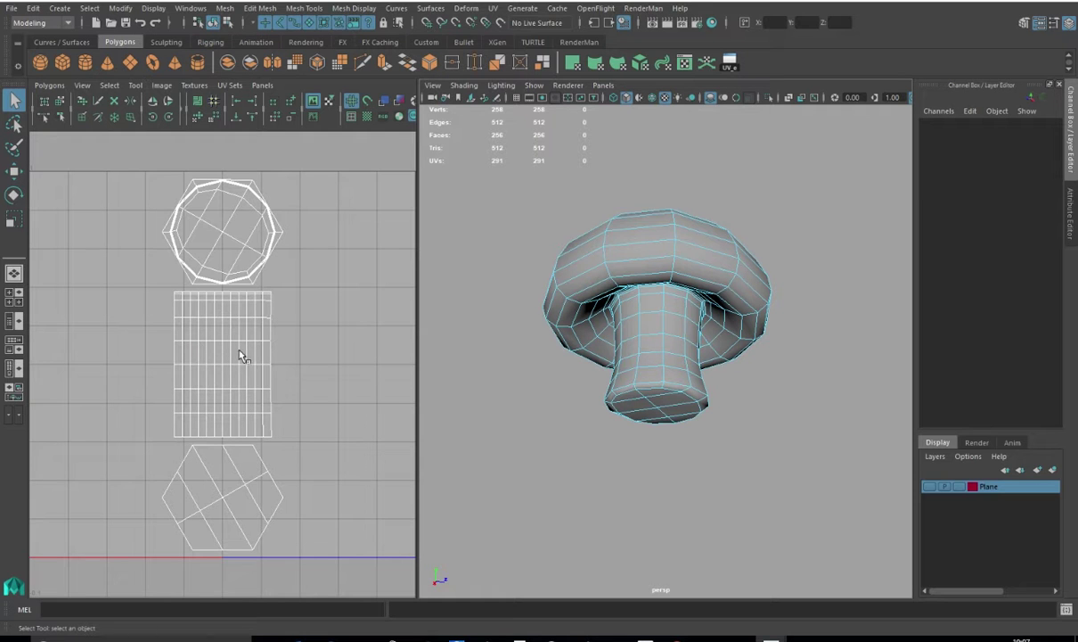
alt+drag(526, 325, 592, 348)
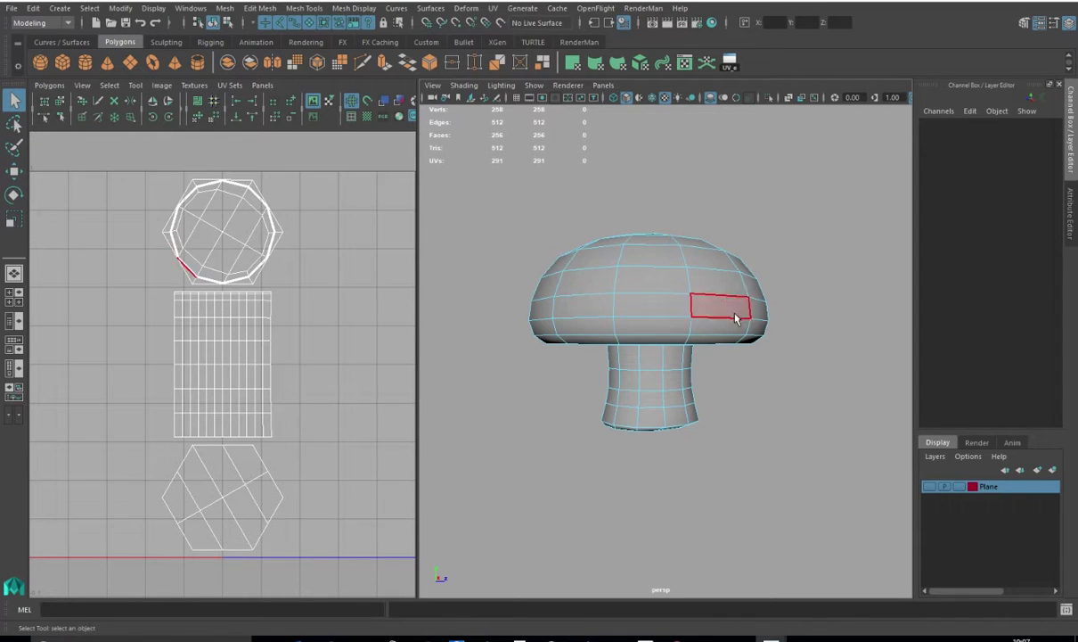
alt+drag(684, 444, 684, 355)
alt+drag(592, 343, 642, 422)
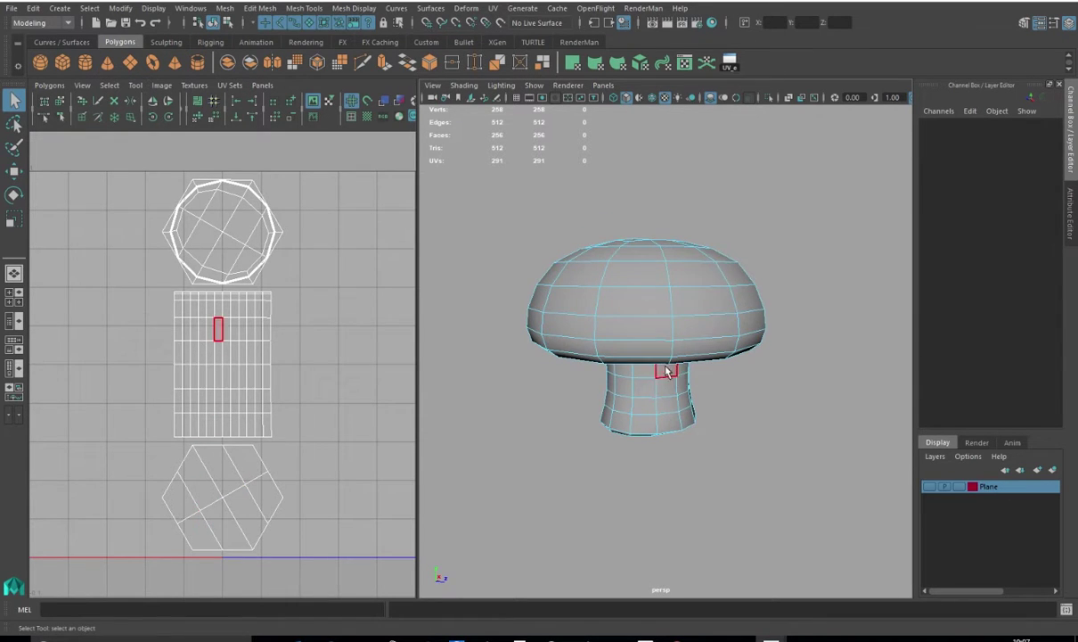
Create a polygon cylinder to compare its default UV layout with the mushroom's, and delete it
click(763, 243)
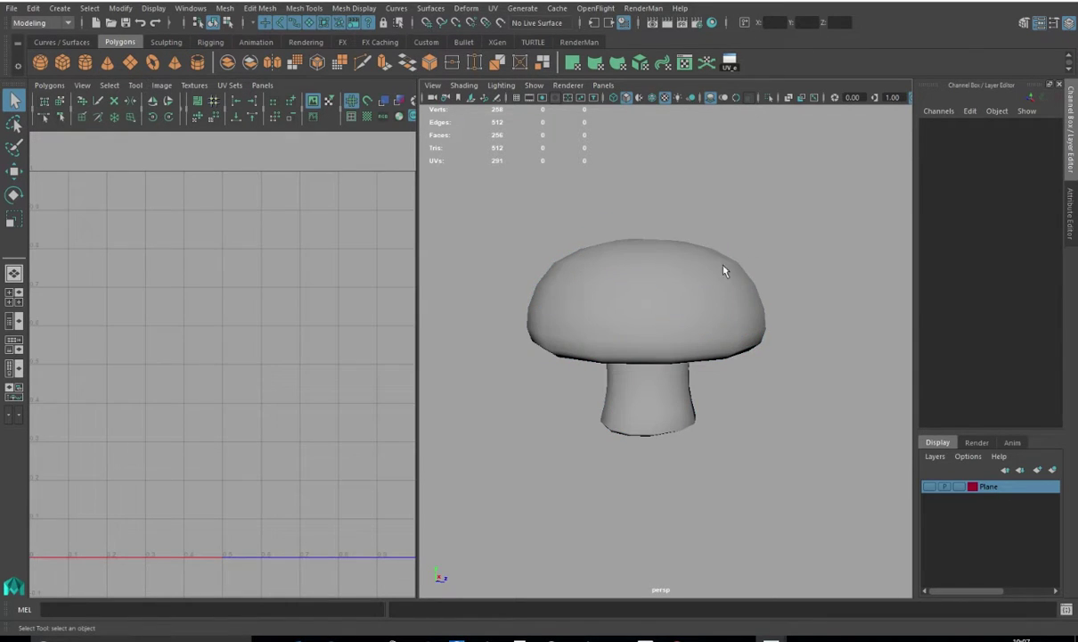
click(85, 62)
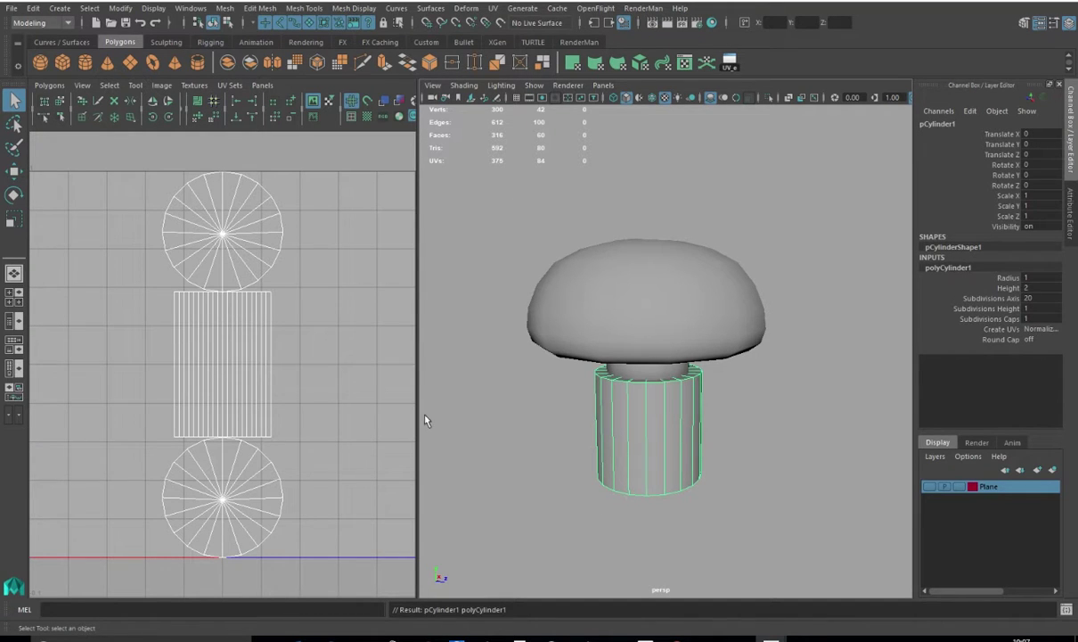
key(Delete)
Reselect the mushroom, switch to edge selection and select the vertical run of edges along the front of the stem
click(697, 334)
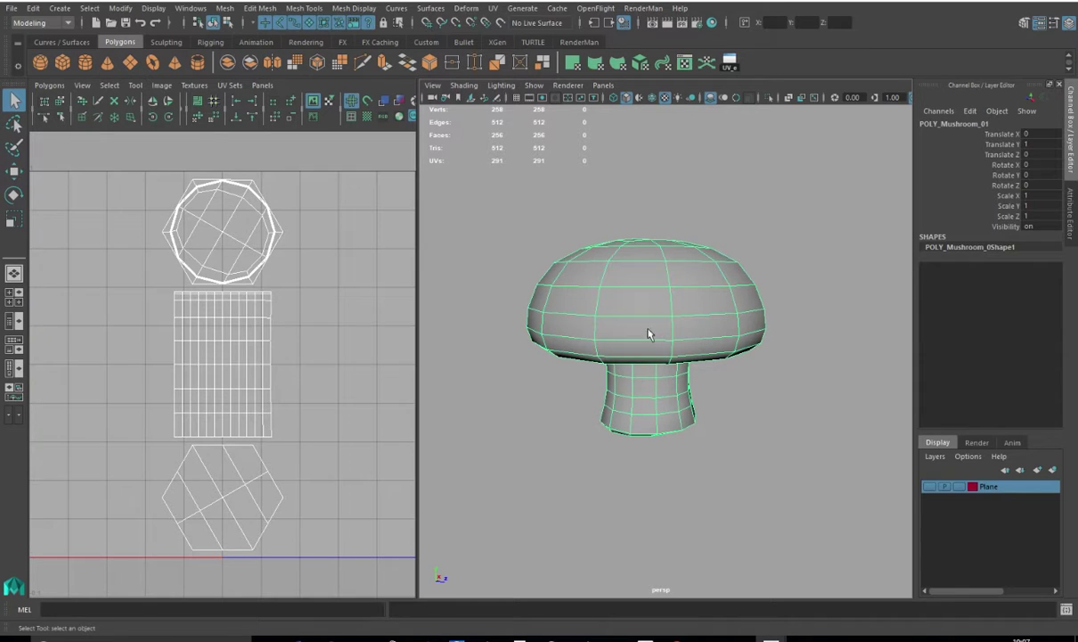
alt+drag(643, 356, 640, 319)
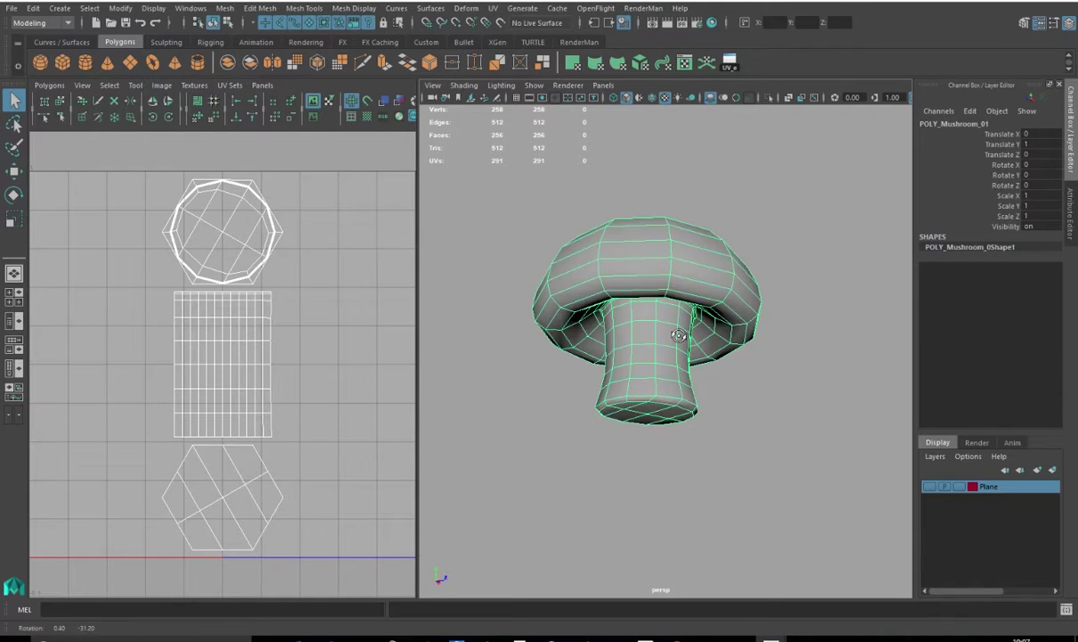
scroll(679, 339, up, 5)
scroll(679, 340, up, 3)
scroll(679, 340, down, 3)
scroll(679, 340, up, 3)
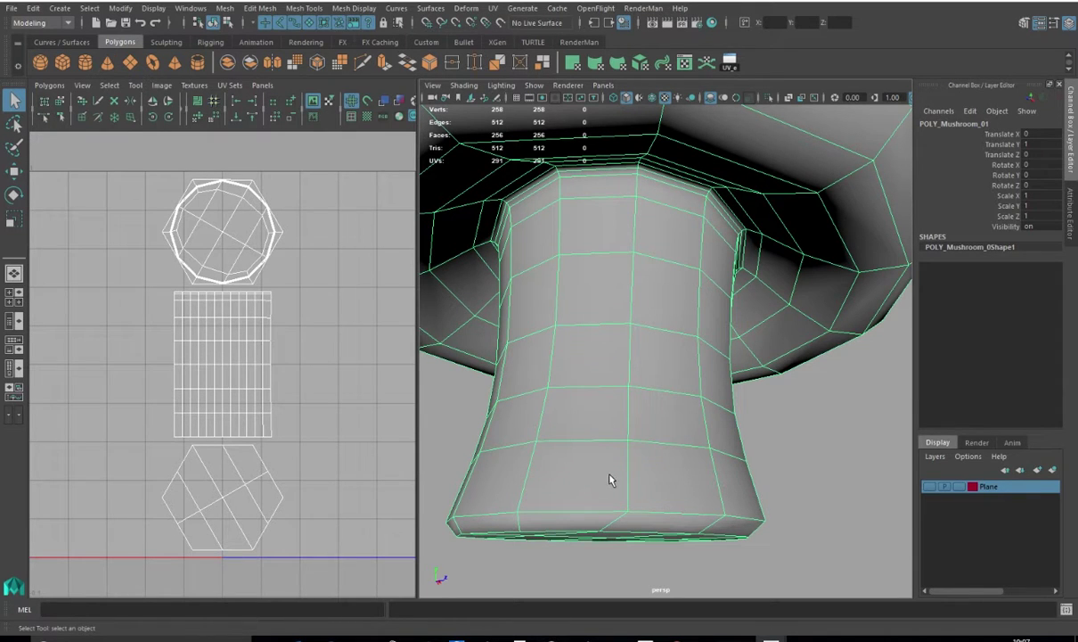
right_drag(636, 209, 637, 182)
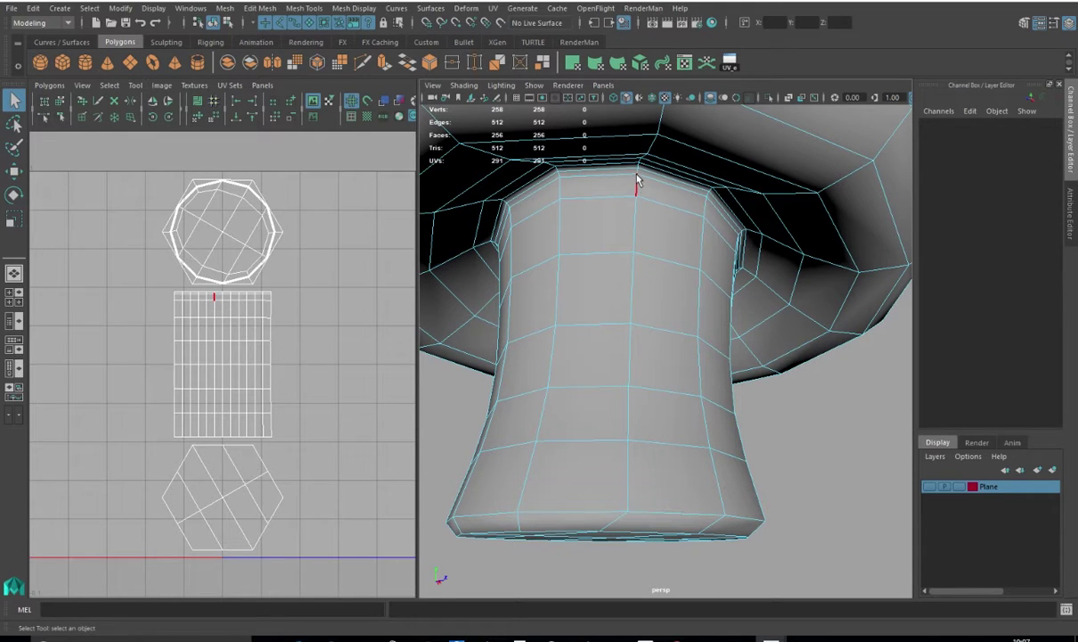
click(638, 173)
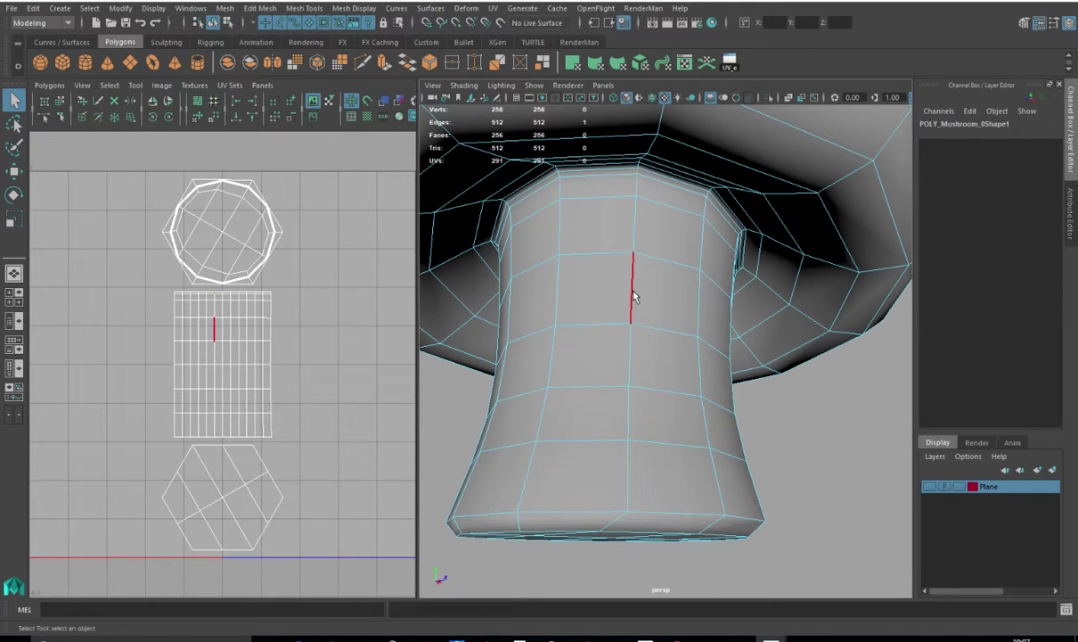
double_click(630, 499)
Try converting the selected vertical stem edges to faces, and undo the conversion
shift+right_click(675, 287)
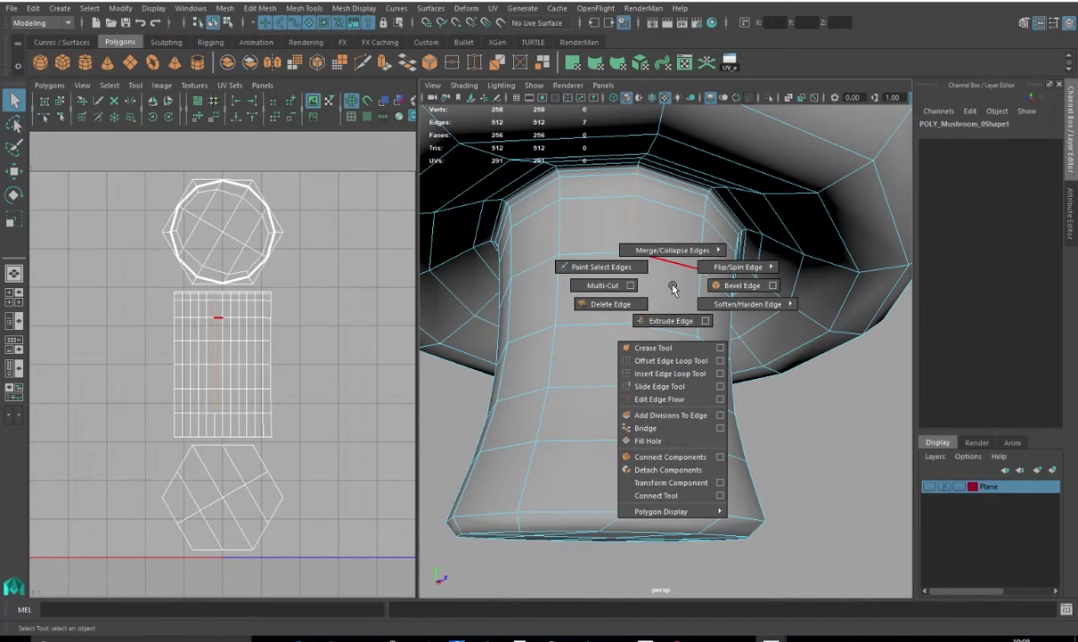
ctrl+right_click(674, 288)
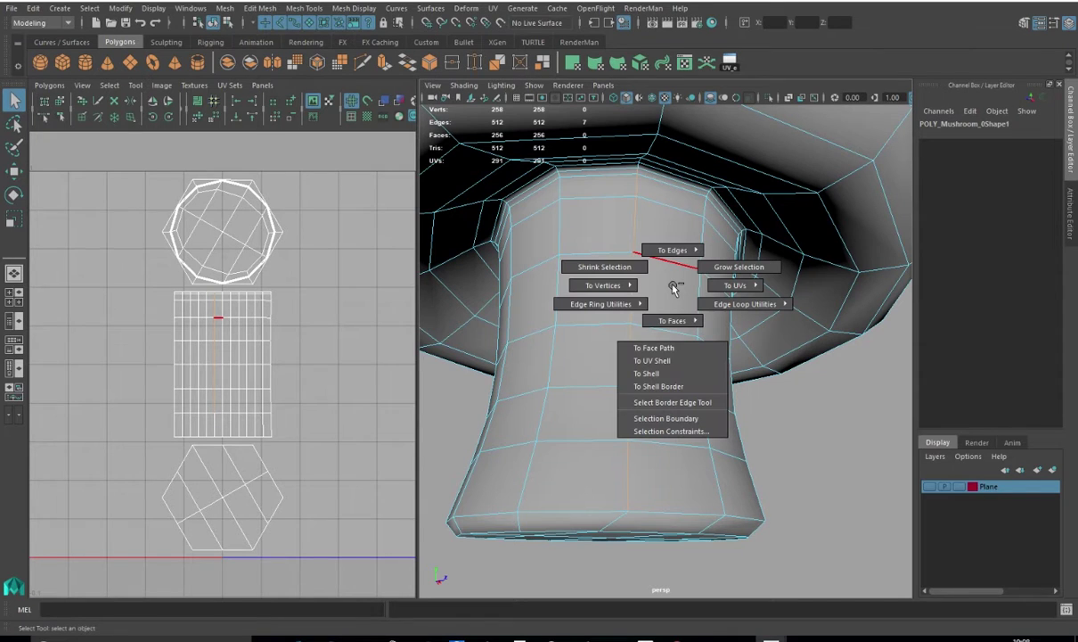
ctrl+right_drag(674, 287, 671, 360)
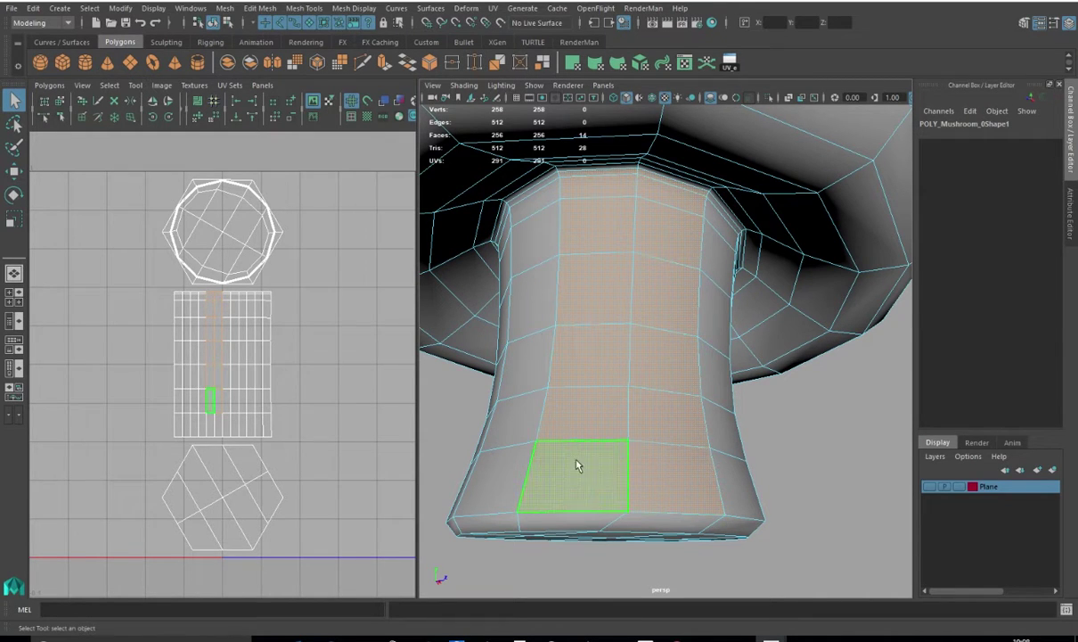
key(ctrl+z)
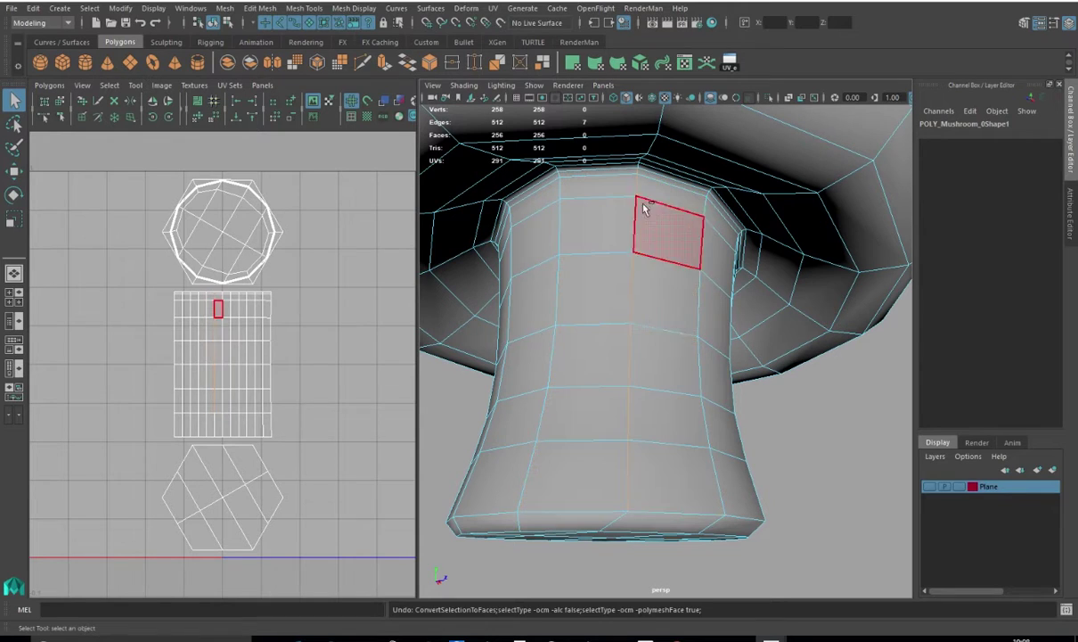
Expand the vertical edge selection to the edge rings running all the way around the stem
shift+right_click(675, 233)
ctrl+right_click(675, 236)
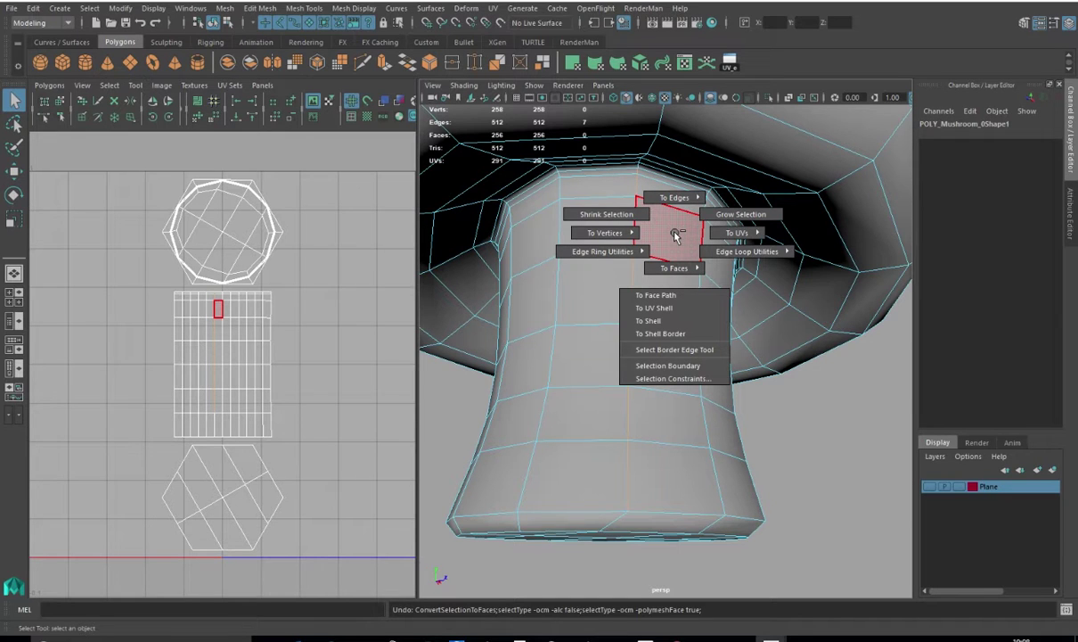
ctrl+right_drag(675, 235, 565, 267)
alt+drag(613, 337, 664, 339)
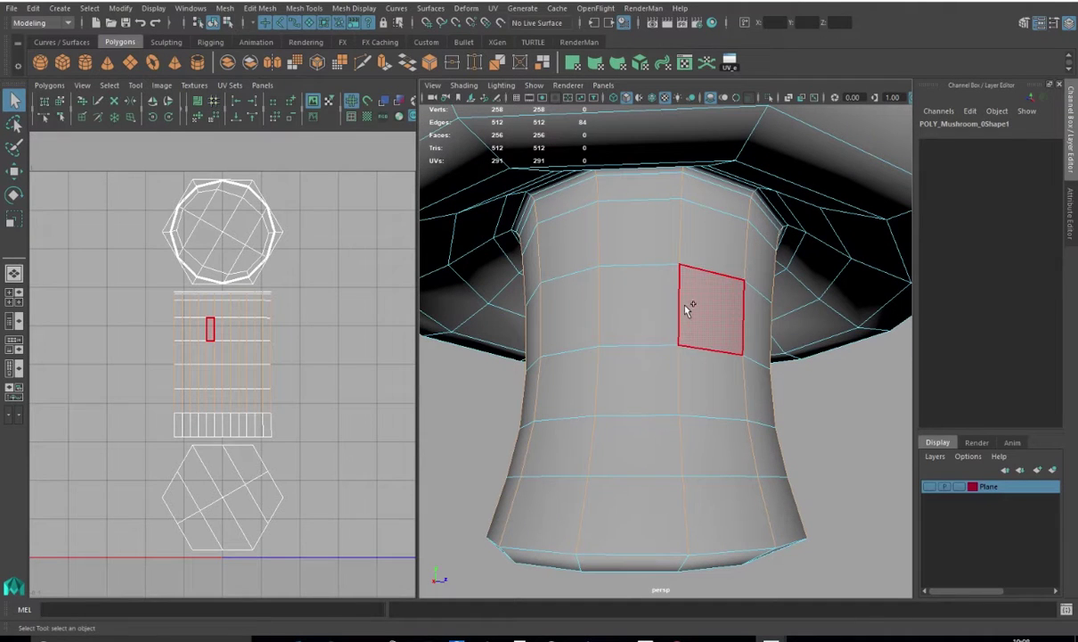
Convert the selected stem edge rings to faces so that the faces all around the stem are selected
shift+right_click(686, 307)
ctrl+right_click(686, 307)
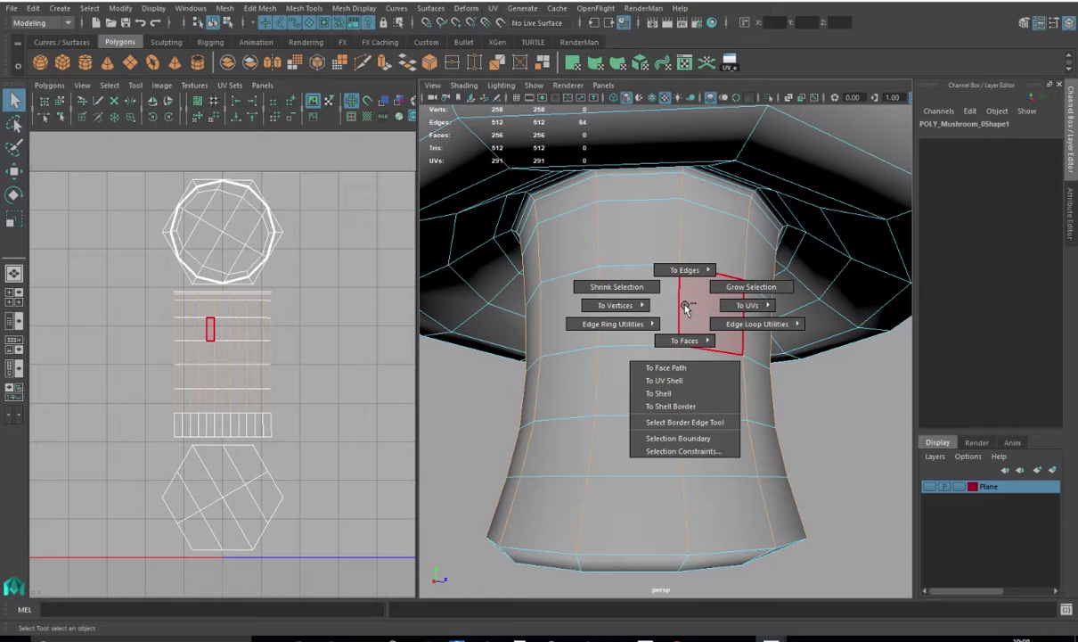
right_drag(686, 340, 686, 374)
click(671, 330)
alt+drag(644, 321, 467, 397)
click(426, 276)
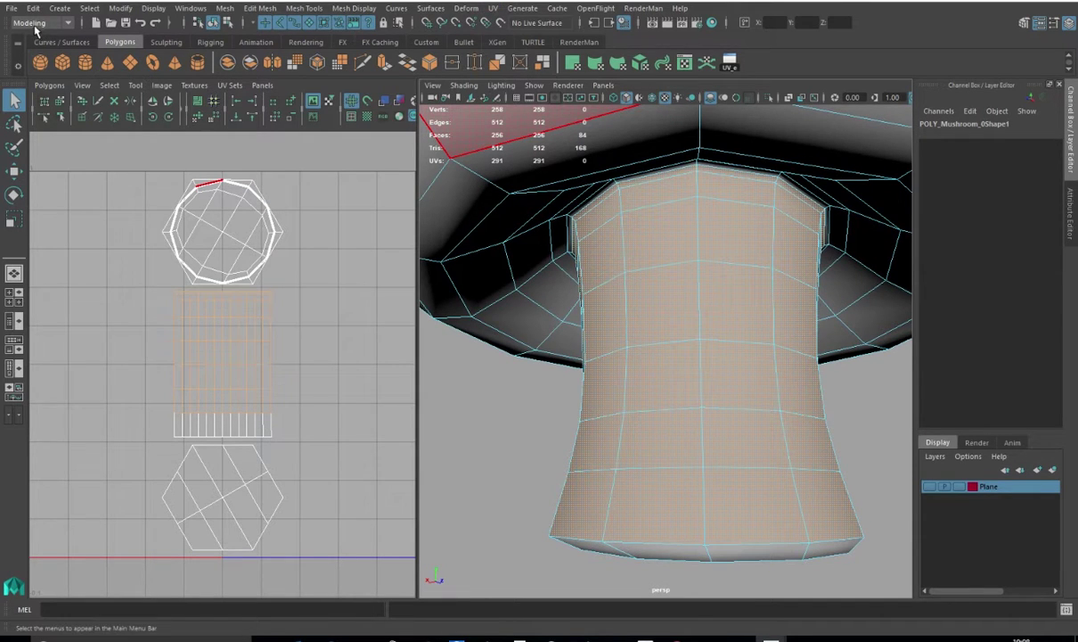
Apply a Cylindrical UV projection to the selected stem faces without creating a new UV set, and close the mapping options
click(495, 9)
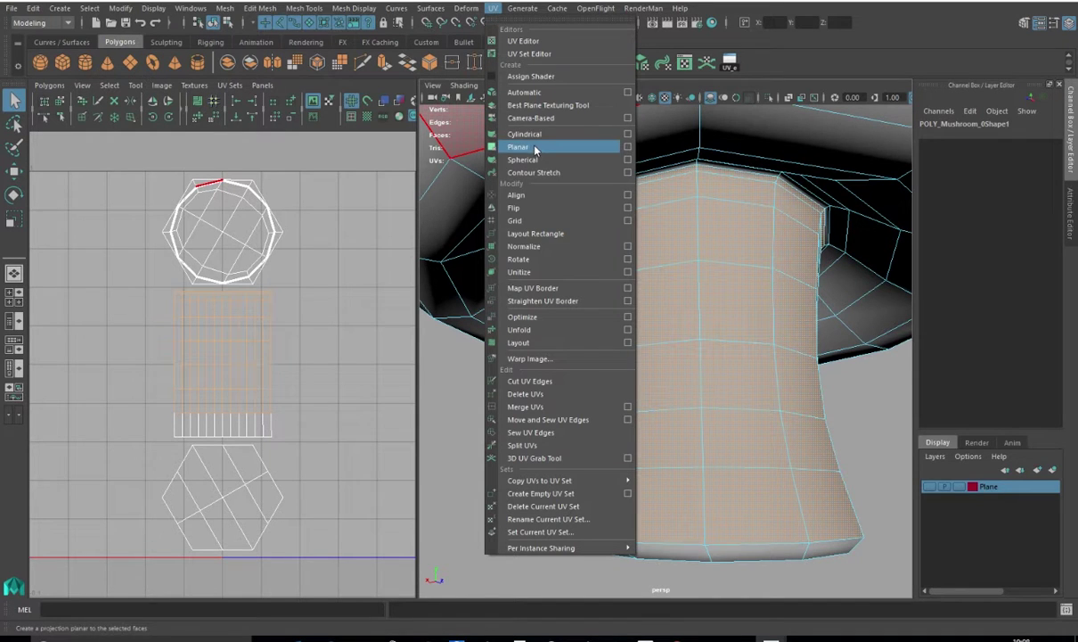
click(627, 134)
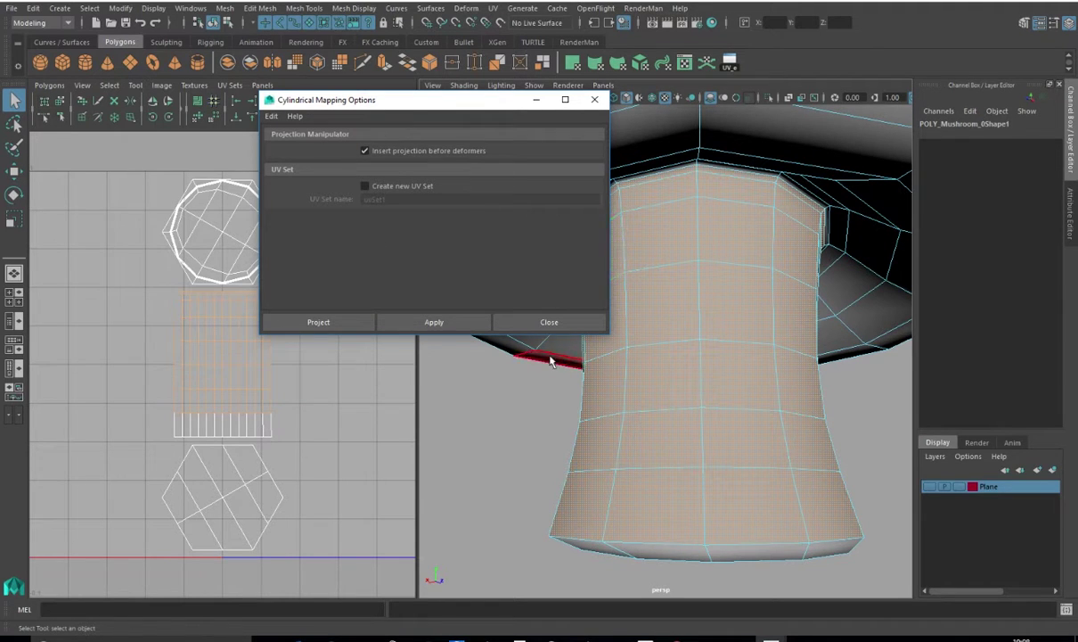
click(447, 322)
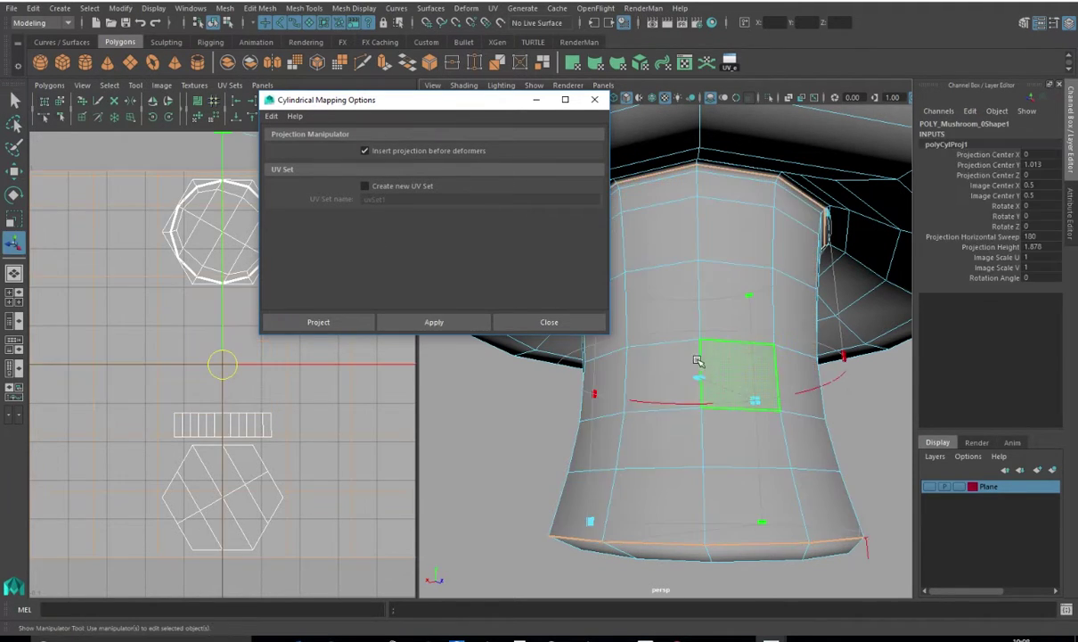
click(594, 99)
Widen the cylindrical projection's horizontal sweep to 360 so it wraps fully around the stem
scroll(321, 379, down, 5)
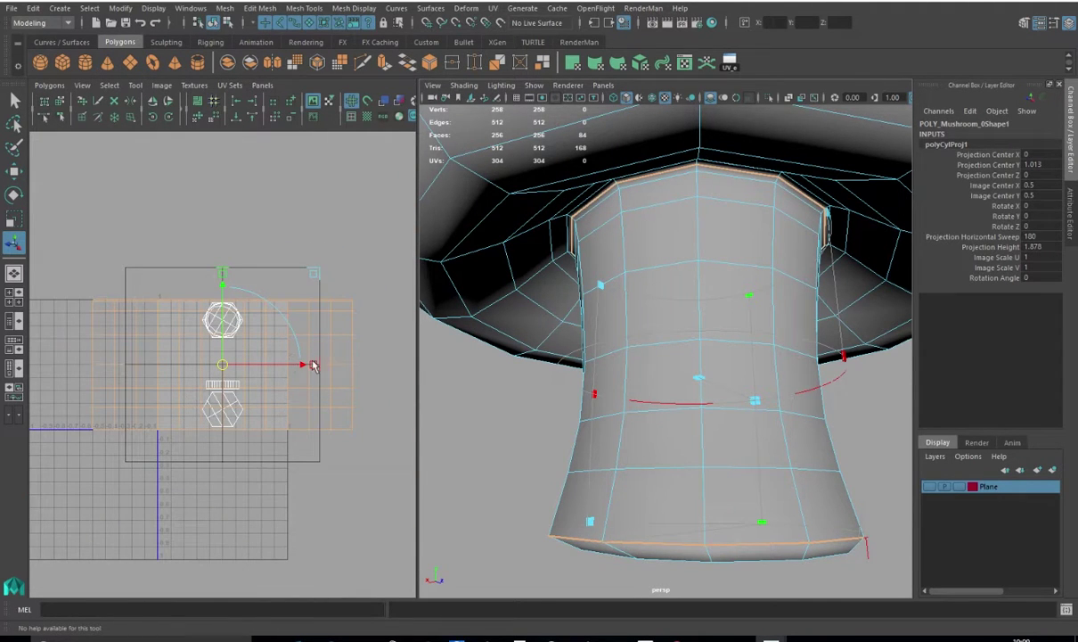
alt+drag(654, 392, 601, 401)
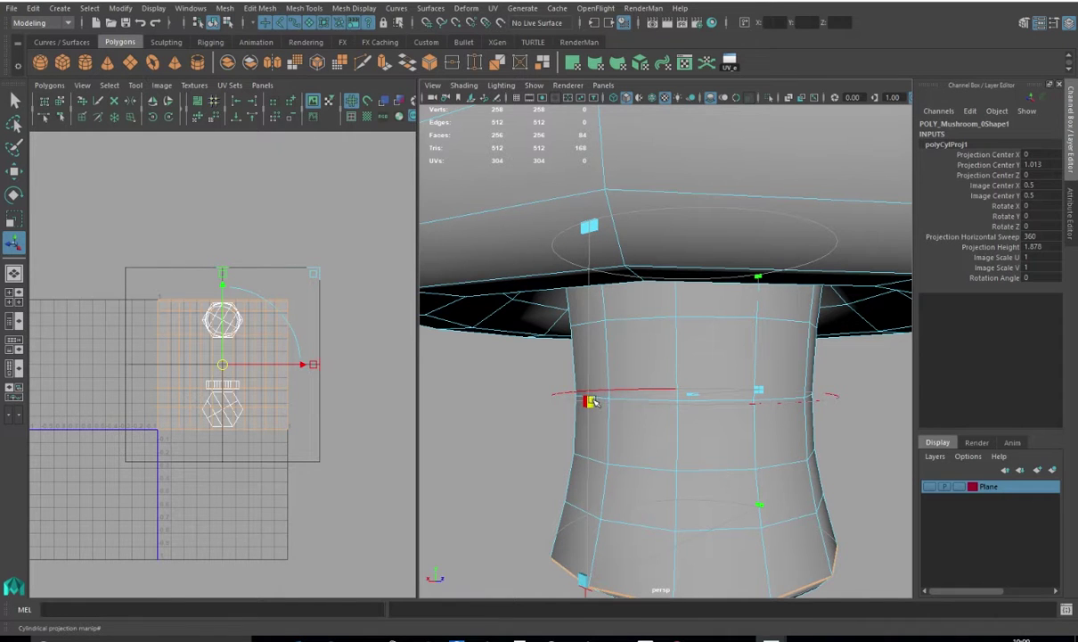
alt+middle_drag(236, 319, 253, 350)
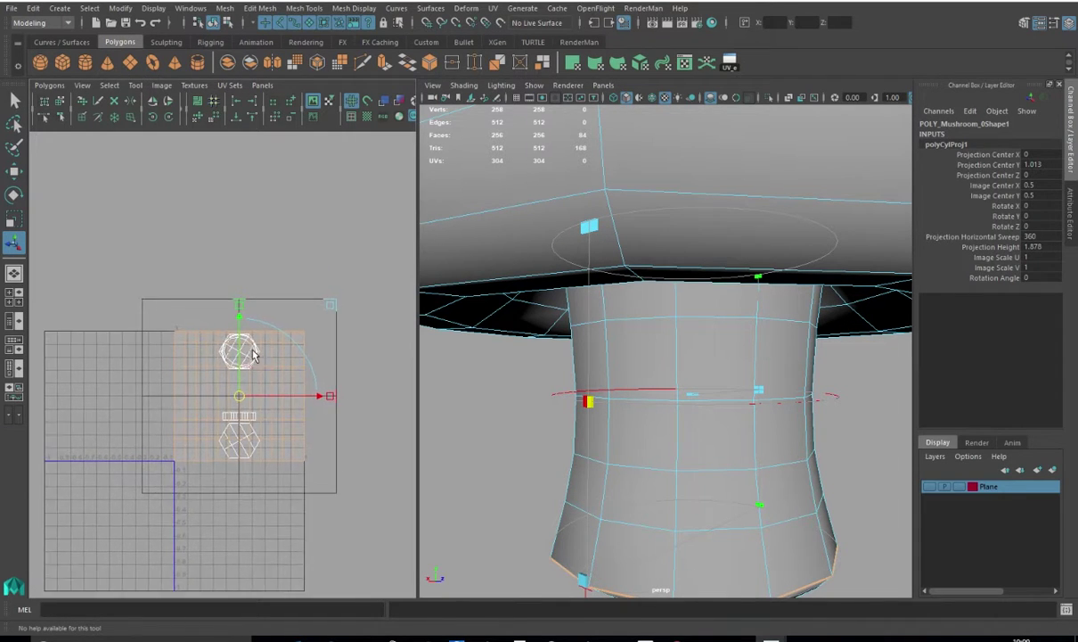
scroll(253, 355, up, 2)
alt+middle_drag(346, 337, 328, 290)
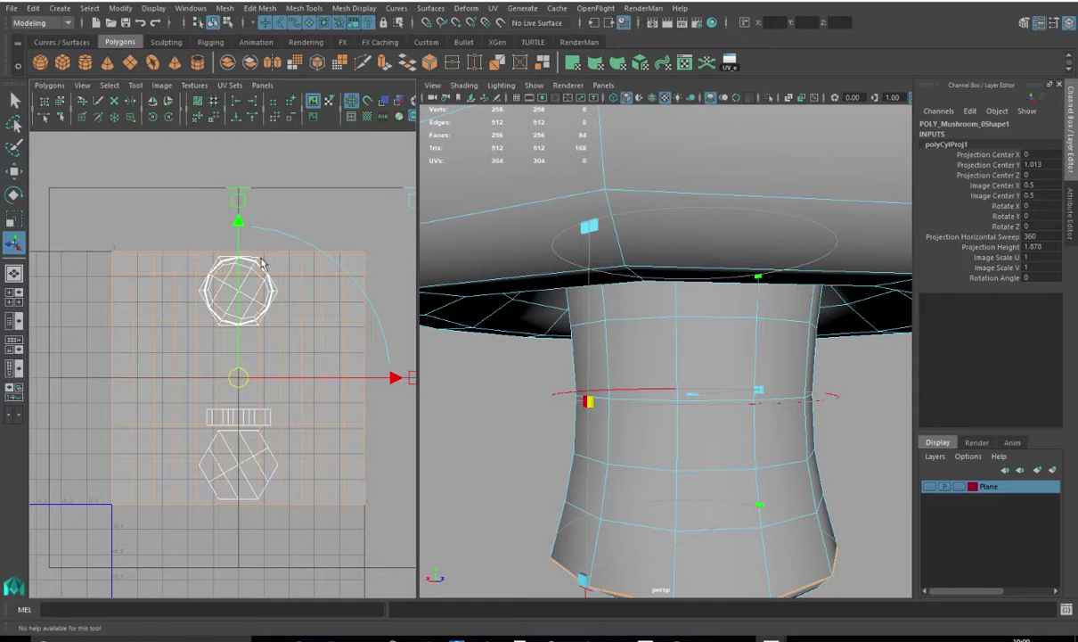
Select the stem's UV shell with the Move UV Shell tool and move it out of the 0–1 square towards negative U
click(44, 104)
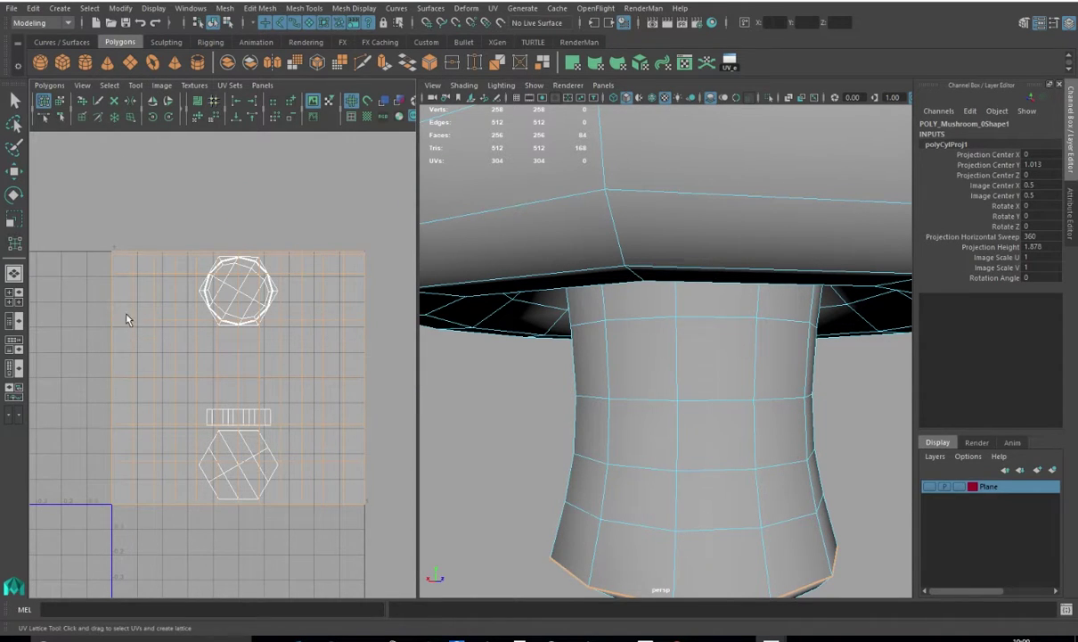
right_drag(133, 323, 192, 319)
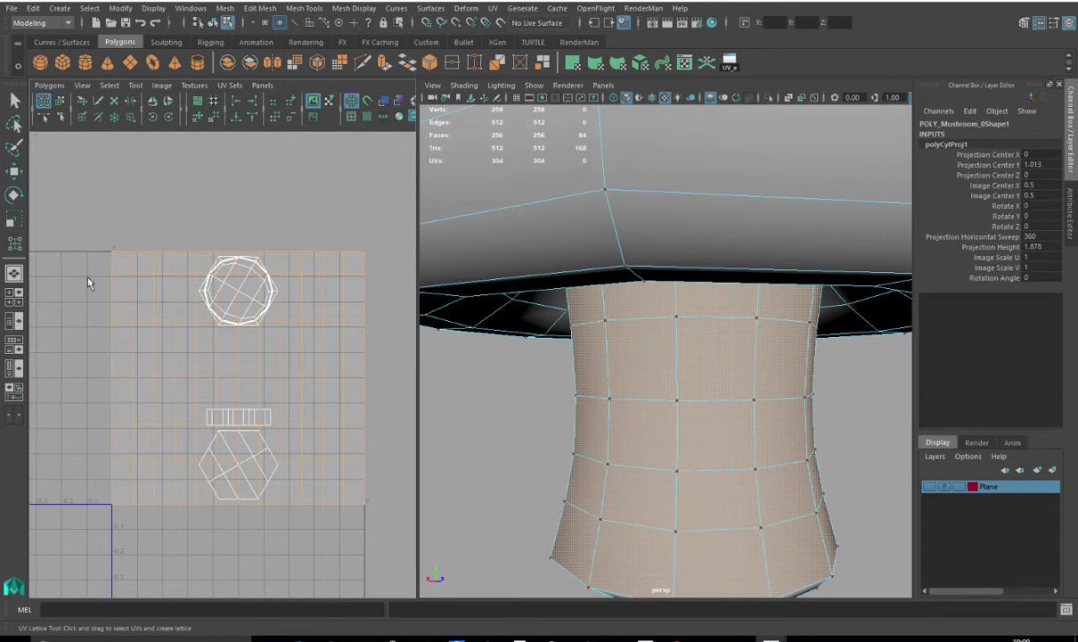
click(58, 101)
click(118, 262)
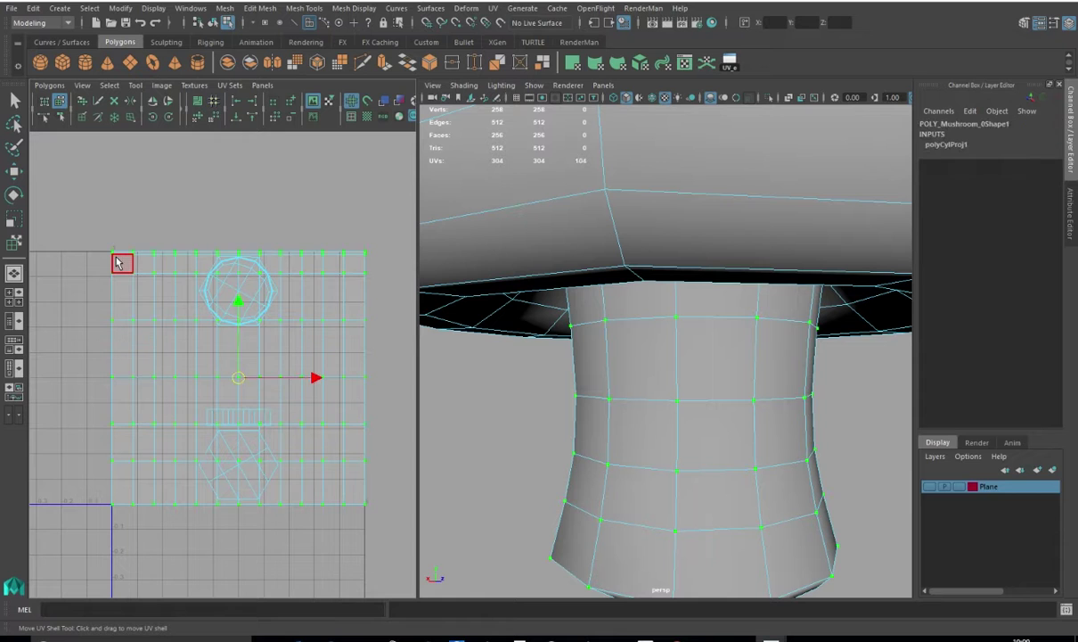
scroll(227, 392, down, 4)
drag(228, 369, 104, 373)
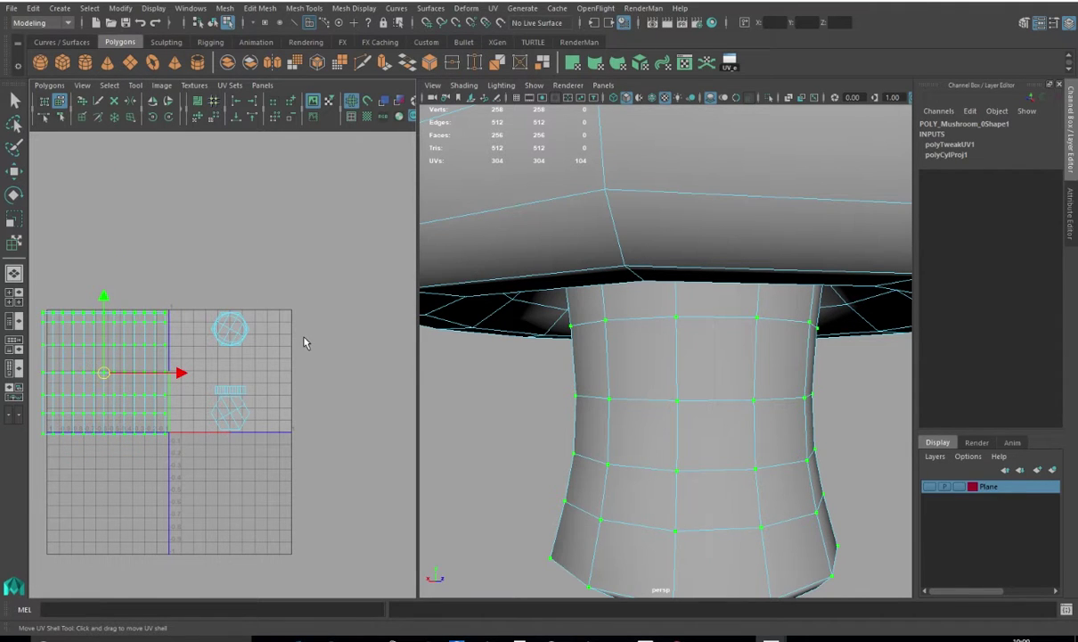
Return the mushroom to object selection and try to unfold the UVs of the whole model
alt+drag(626, 378, 705, 373)
mouse_move(236, 418)
right_down()
mouse_move(222, 392)
mouse_move(225, 423)
right_up()
drag(196, 366, 305, 477)
drag(214, 314, 212, 313)
right_drag(691, 388, 727, 321)
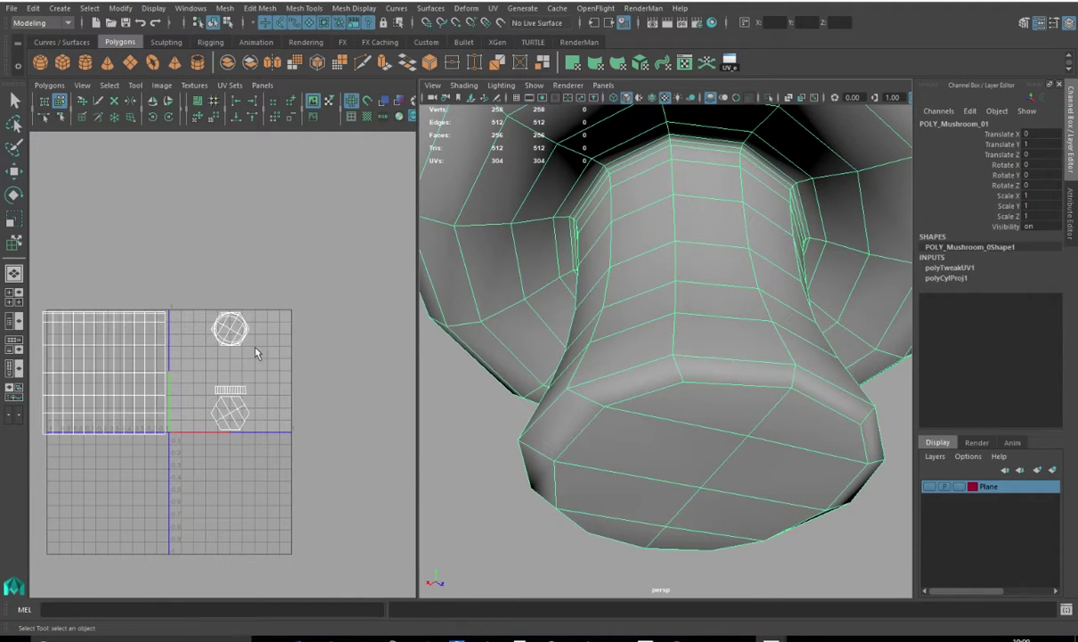
click(49, 85)
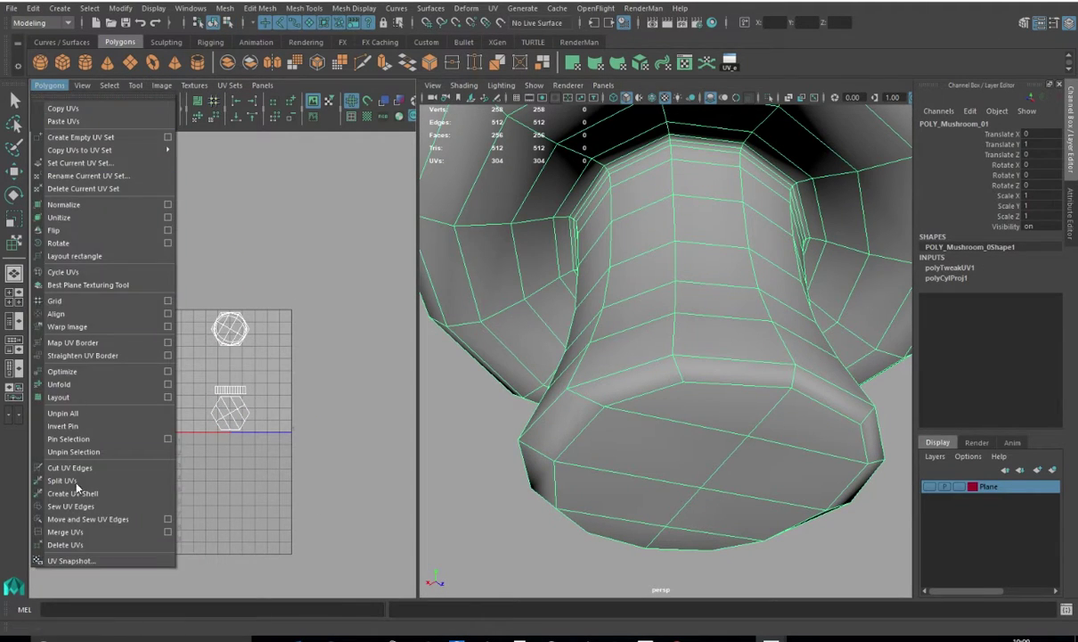
click(60, 385)
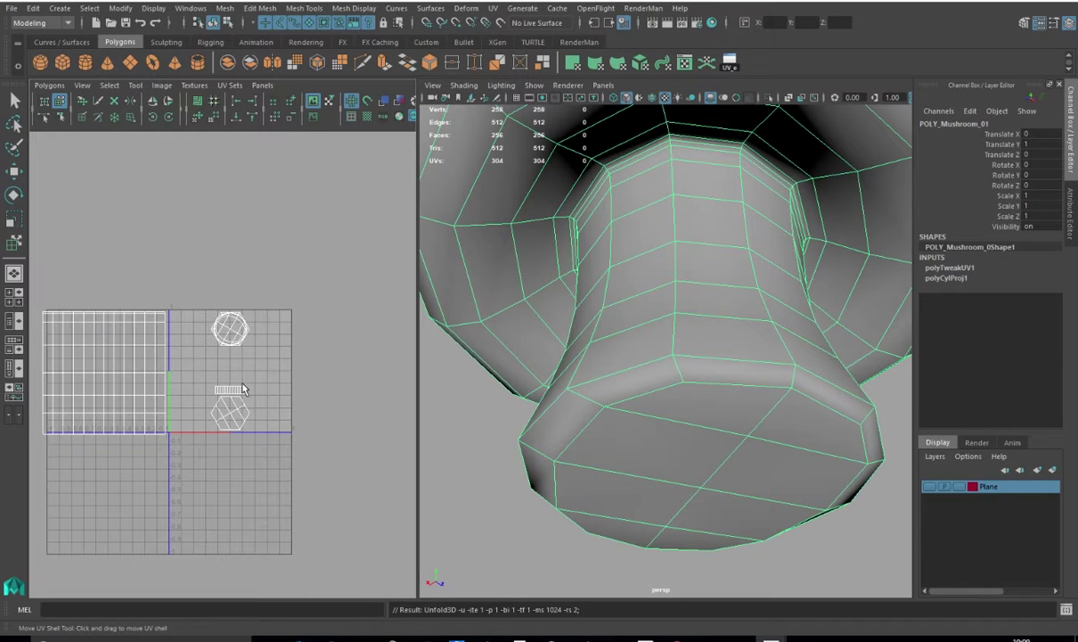
Select the UVs of the mushroom cap's round shell and unfold them
alt+drag(630, 429, 622, 360)
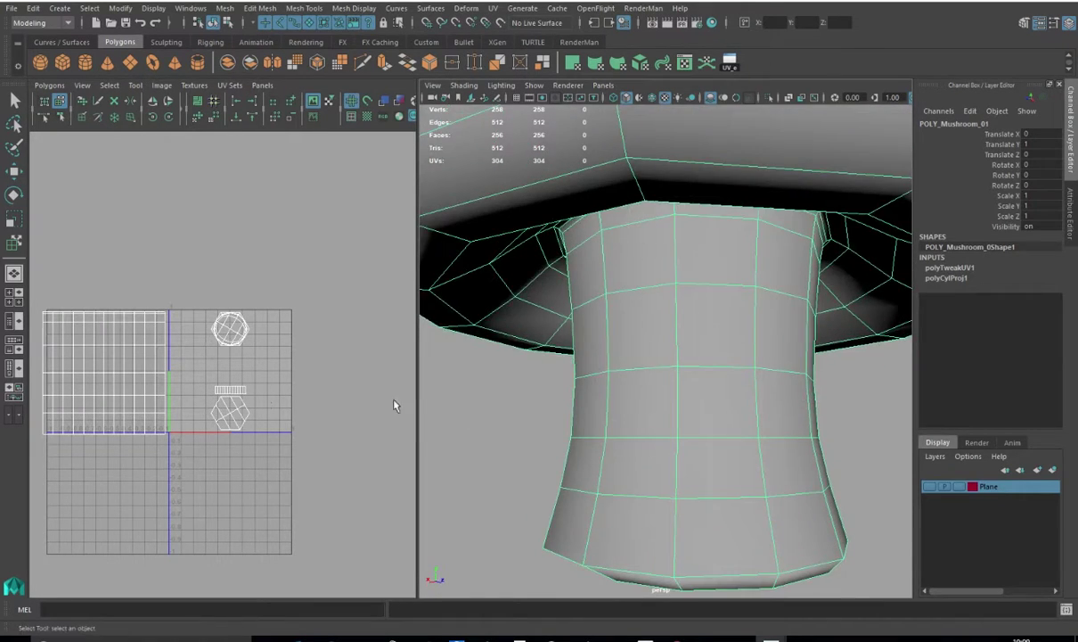
scroll(219, 347, up, 4)
right_drag(244, 304, 295, 292)
click(237, 283)
drag(158, 224, 328, 377)
click(49, 84)
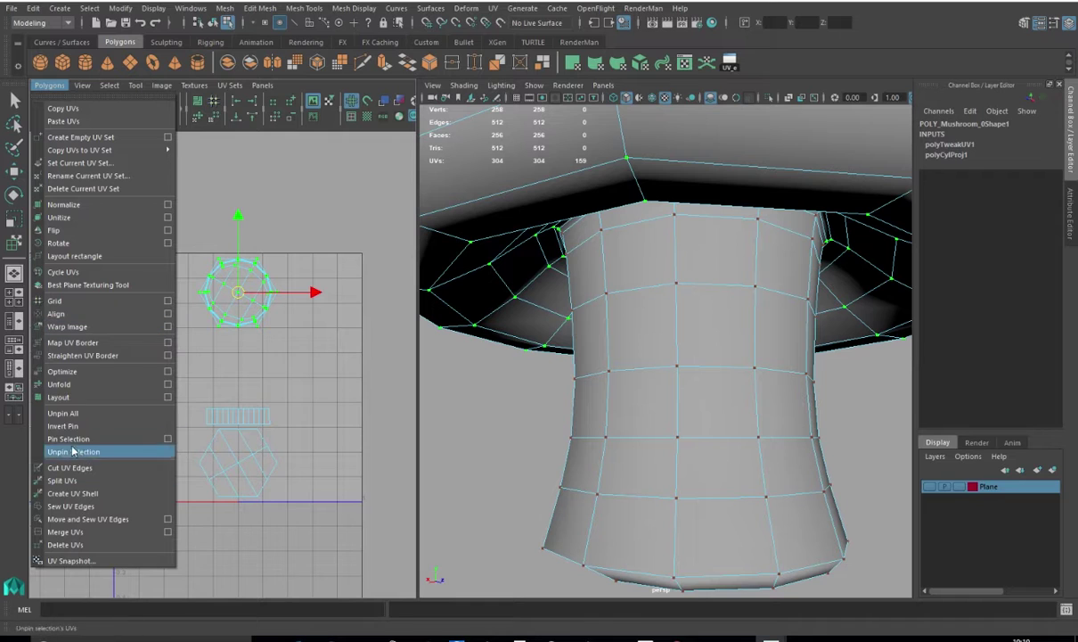
click(67, 384)
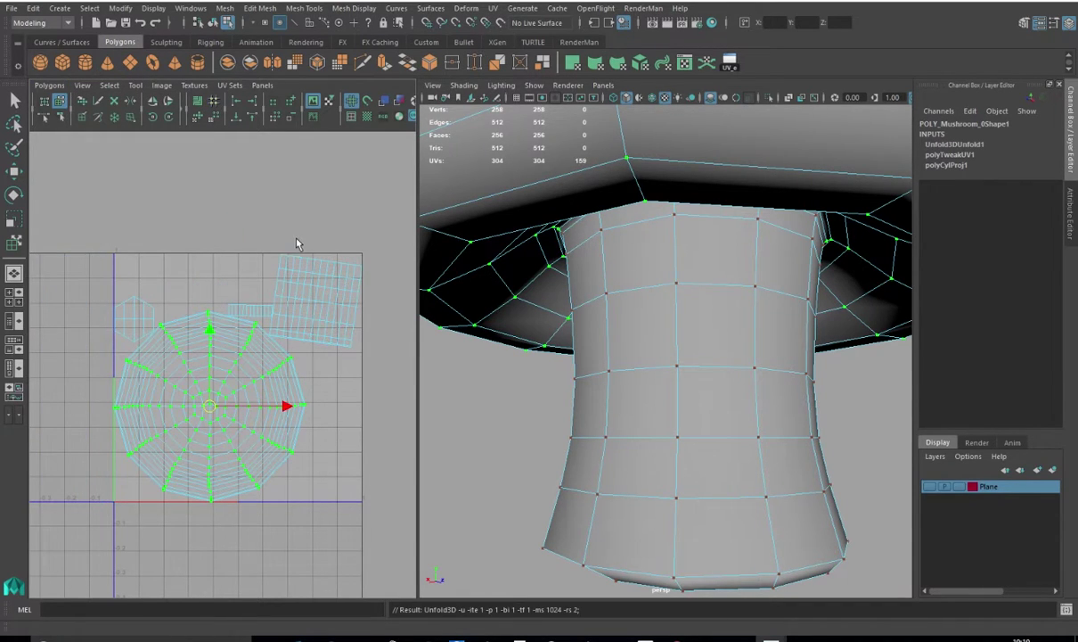
Examine the unfolded layout and select the thin strip shell to locate its faces on the underside of the model
scroll(235, 337, up, 3)
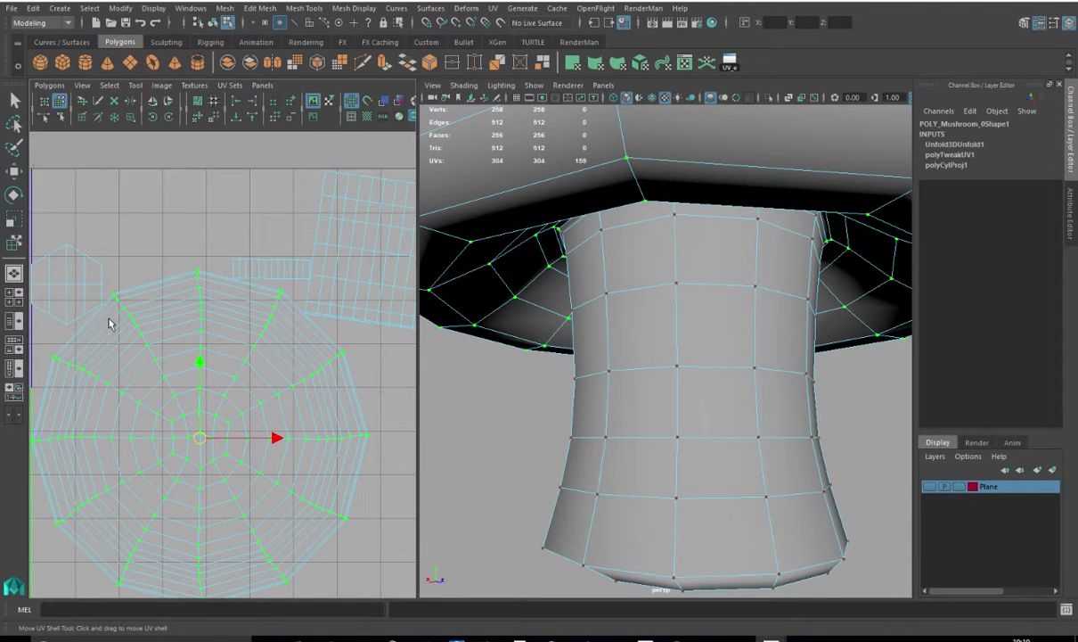
scroll(289, 309, down, 2)
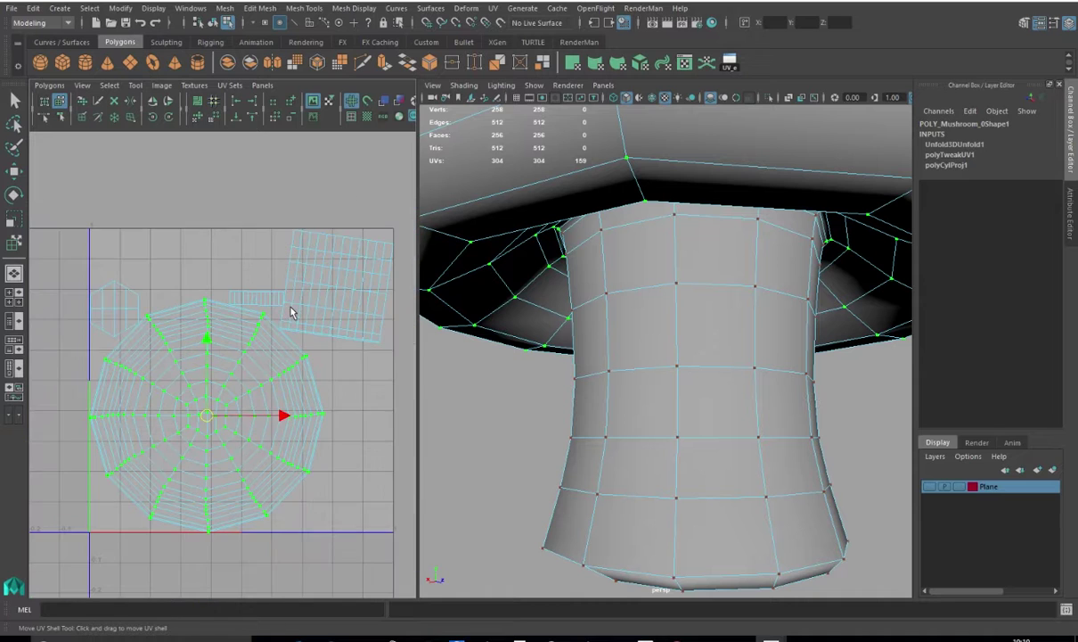
click(242, 299)
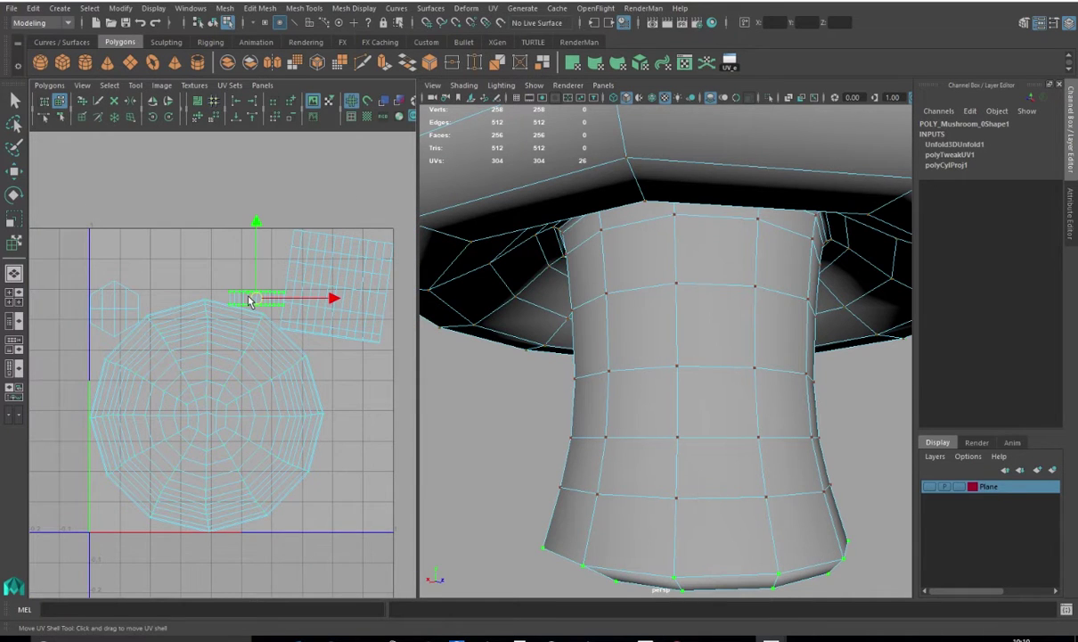
scroll(564, 333, down, 3)
alt+drag(590, 464, 649, 404)
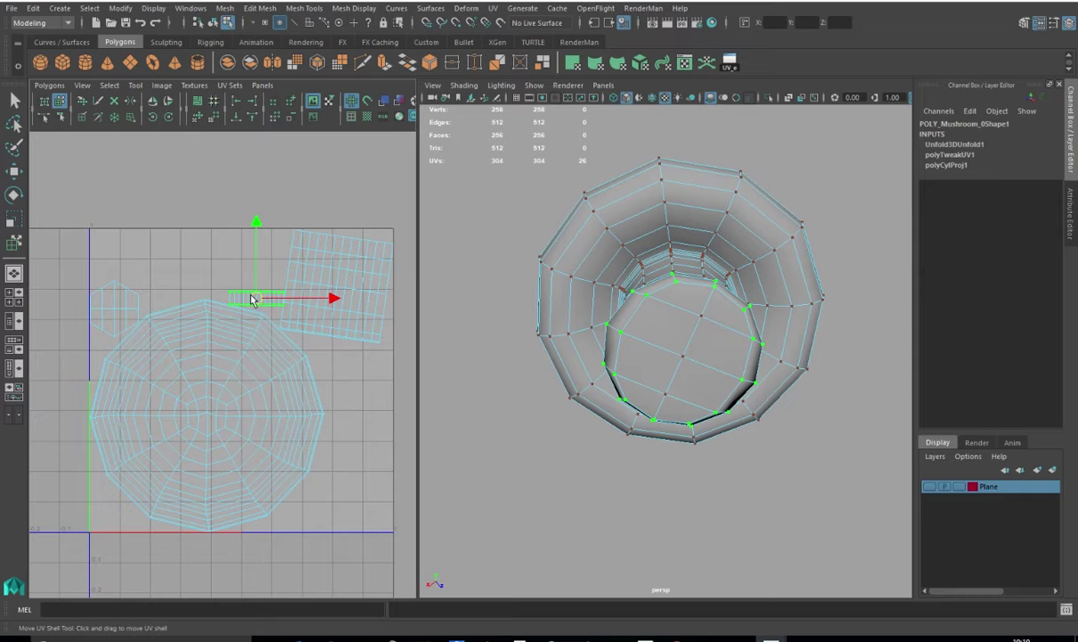
Select the UVs of the thin strip and the small hexagonal shell together and convert the selection to faces
click(223, 281)
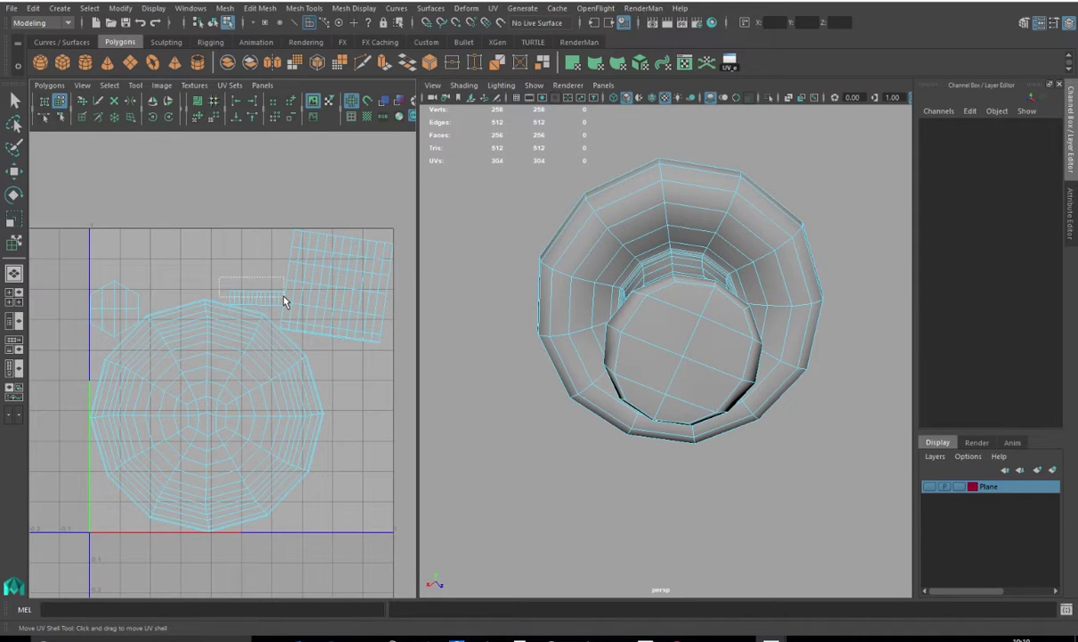
drag(285, 301, 280, 301)
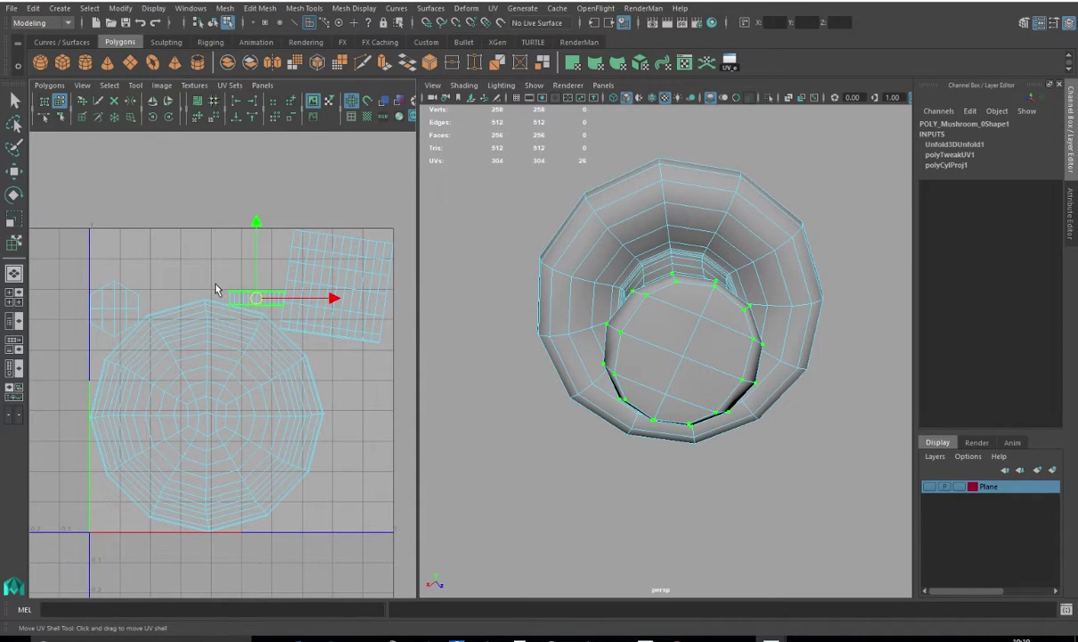
shift+drag(87, 275, 129, 321)
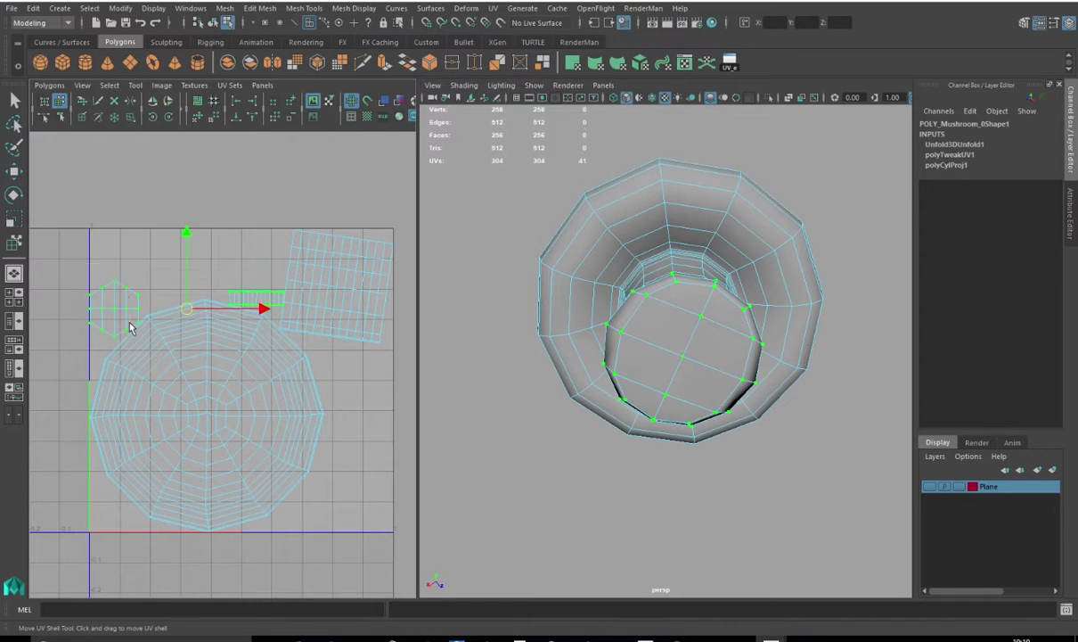
shift+right_click(151, 175)
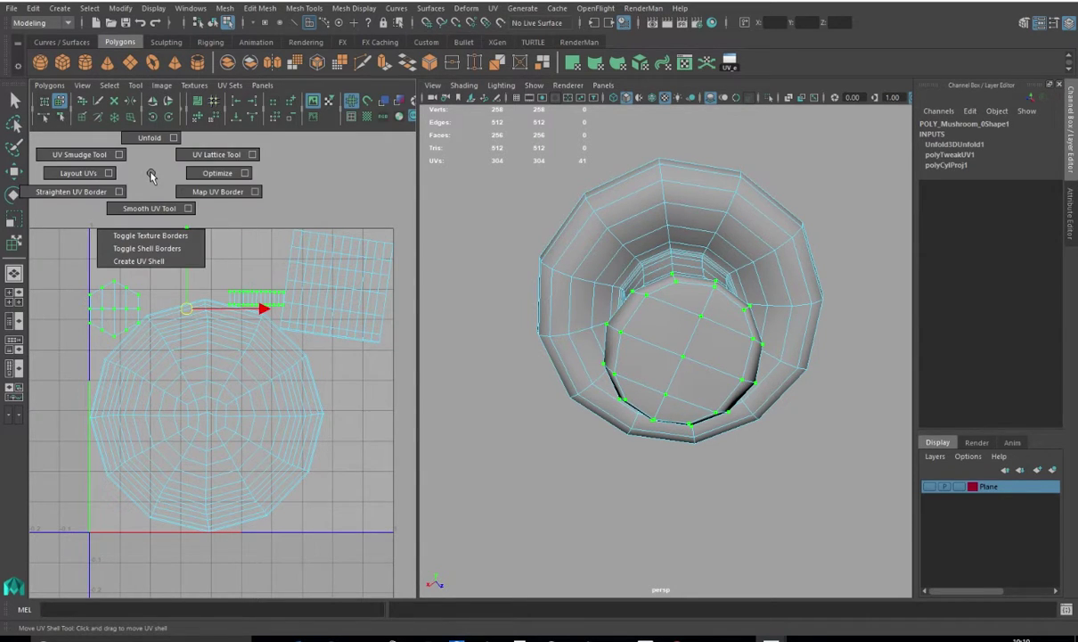
ctrl+right_drag(151, 174, 149, 205)
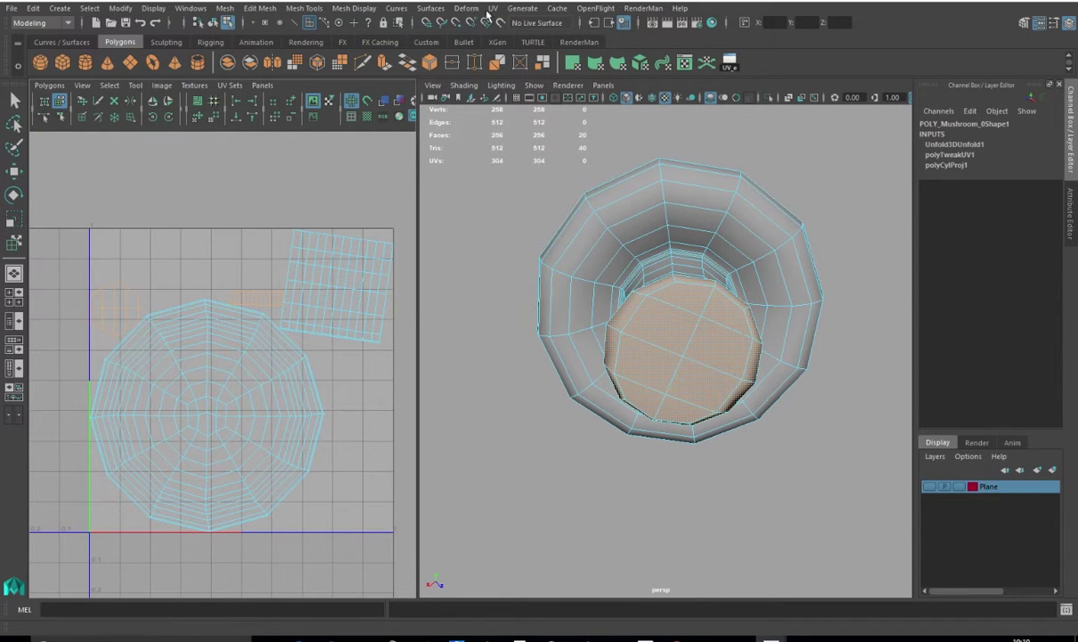
Apply a Planar UV projection from the Y axis to the stem's base faces and close the mapping options
click(493, 8)
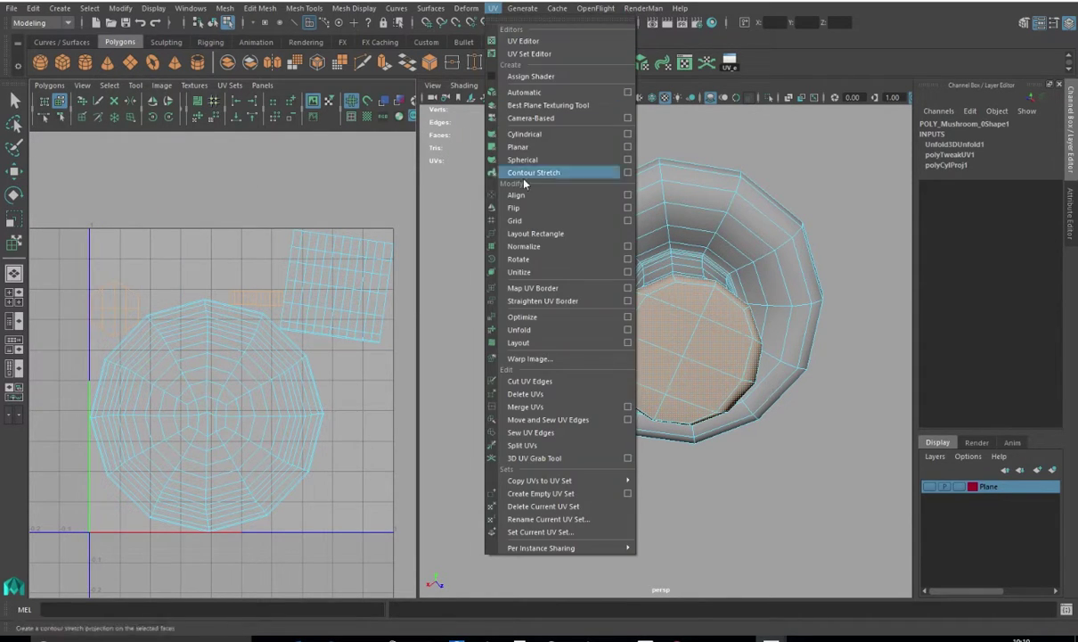
click(627, 146)
click(377, 189)
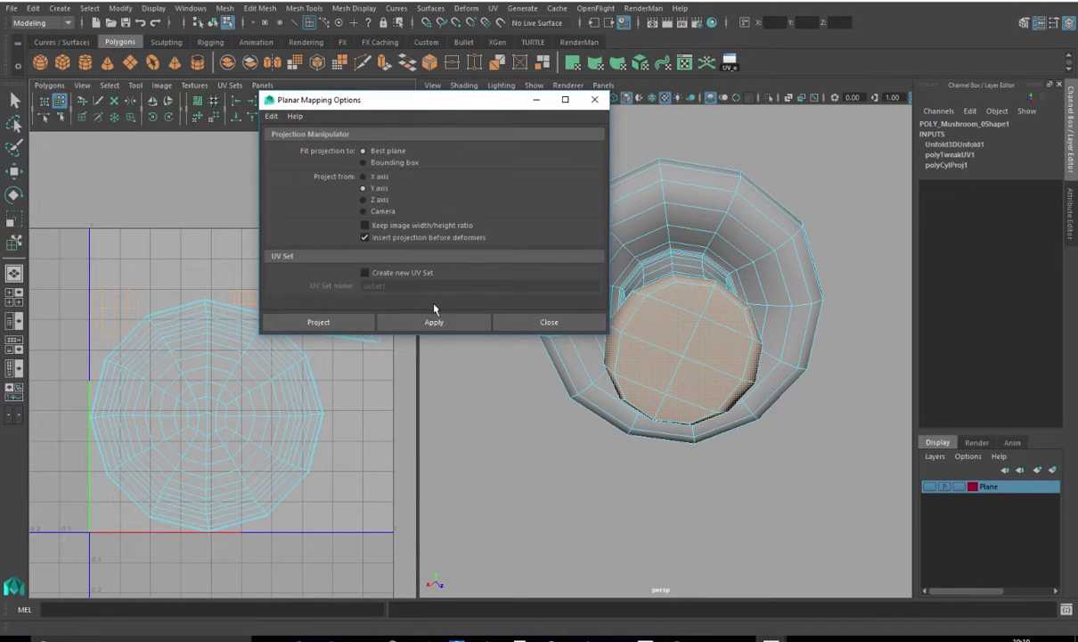
click(436, 322)
click(548, 322)
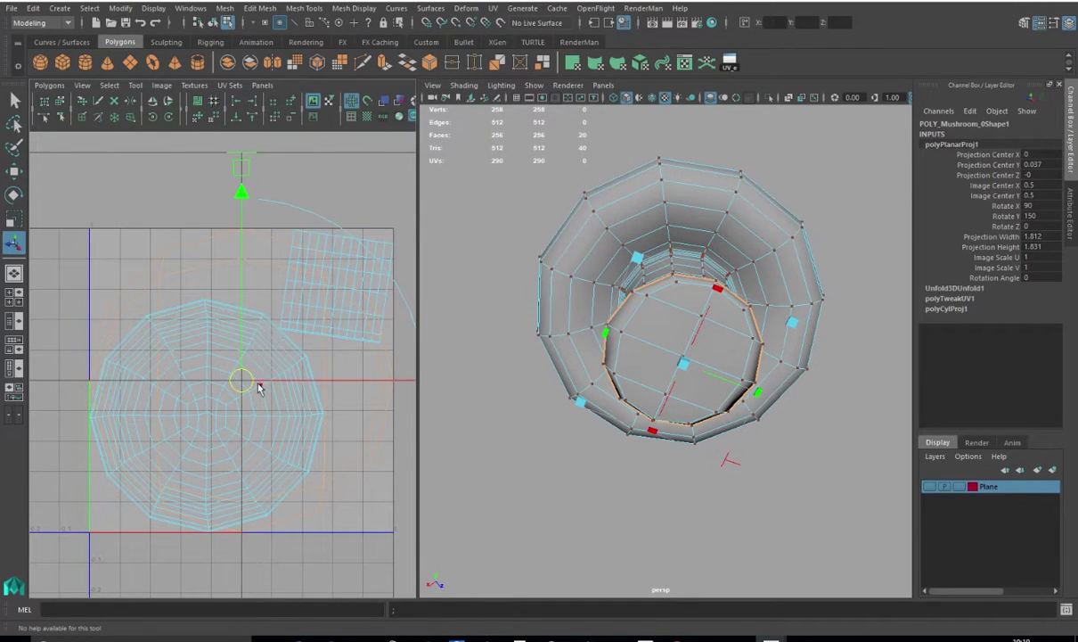
Scale down the stem base's projected UV shell and move it into the free upper-left corner of the 0–1 square
key(e)
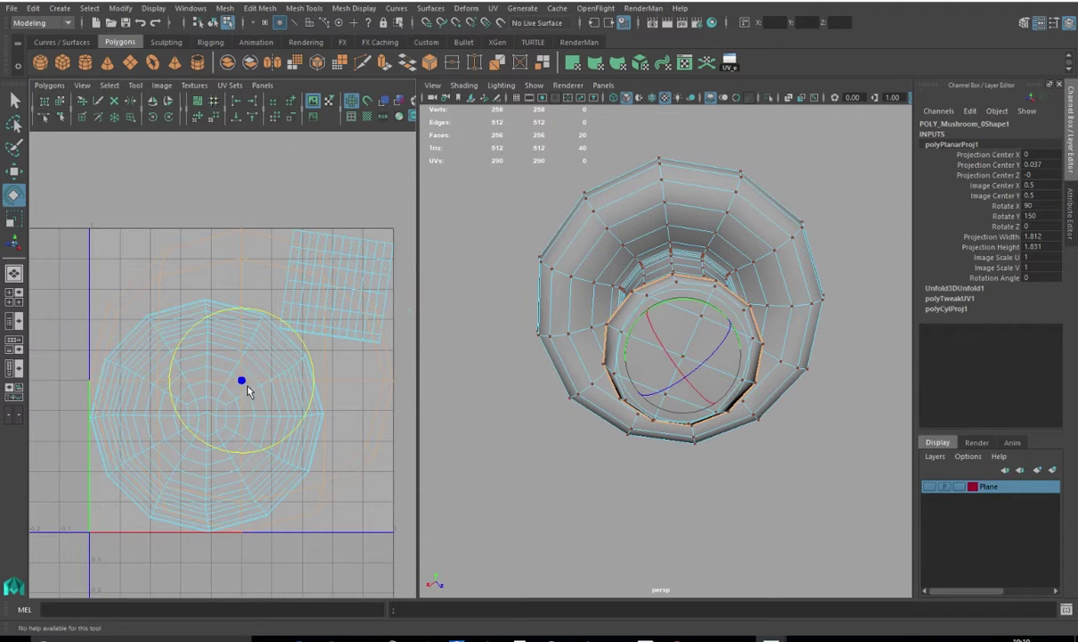
key(r)
drag(242, 384, 123, 266)
key(w)
key(r)
key(w)
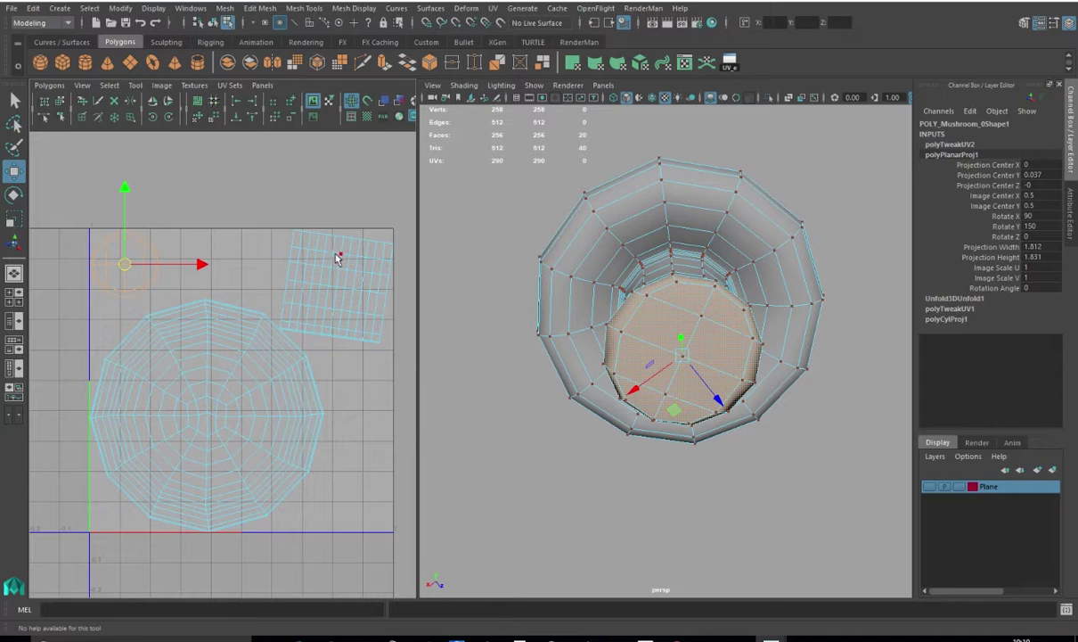
Return to object mode and select the whole mushroom to show all of its UV shells together
right_drag(725, 377, 774, 302)
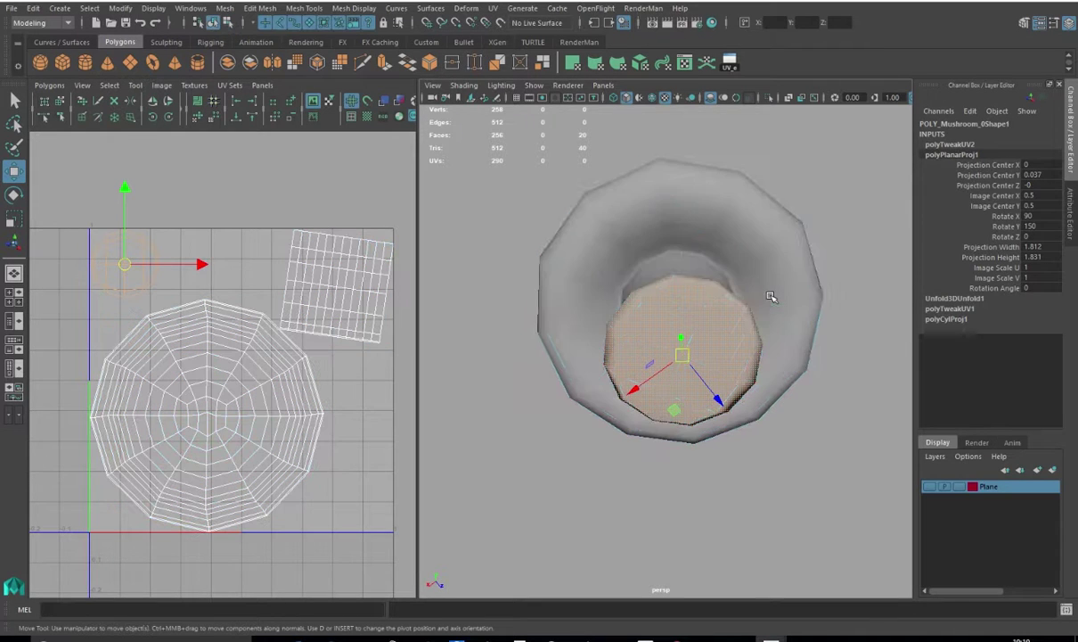
click(774, 298)
scroll(648, 360, down, 2)
alt+drag(664, 263, 679, 336)
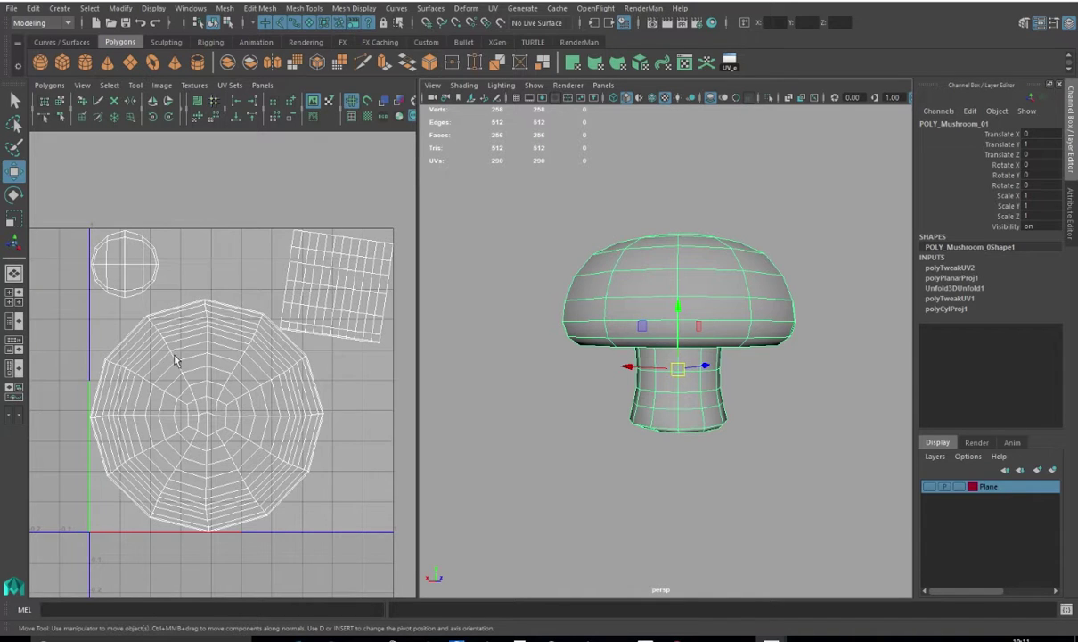